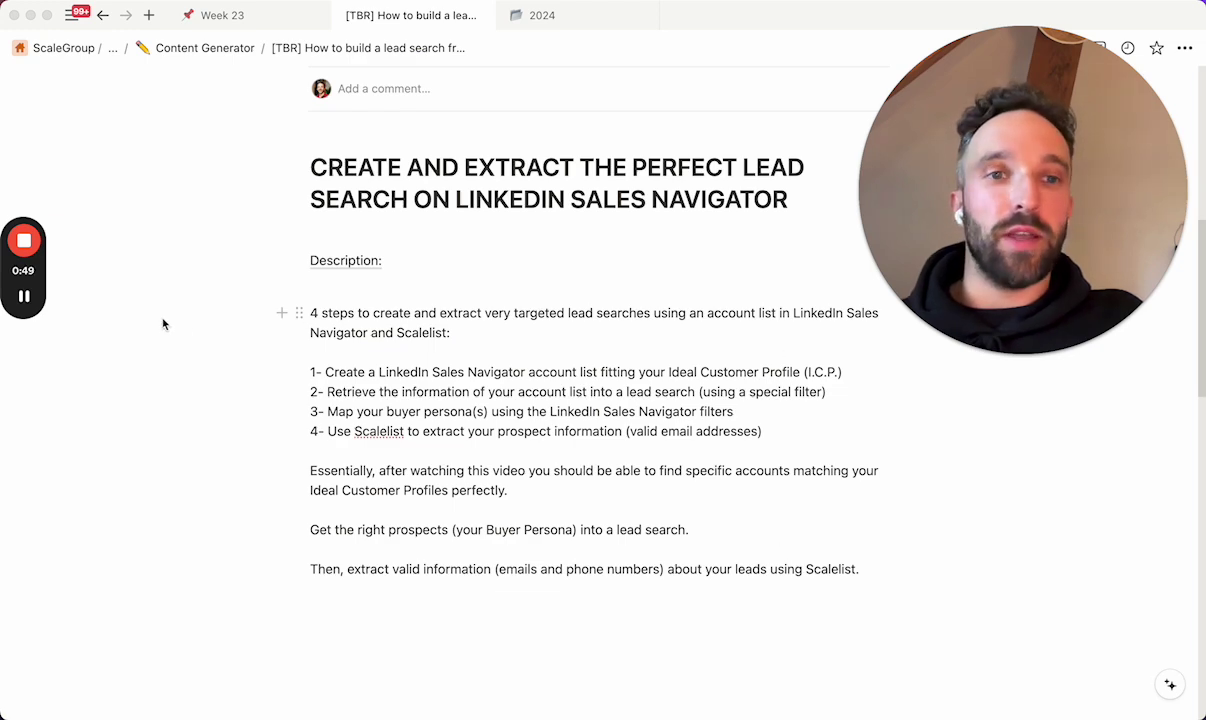
Step: Switch to the browser window where Sales Navigator is open
key(super+Tab)
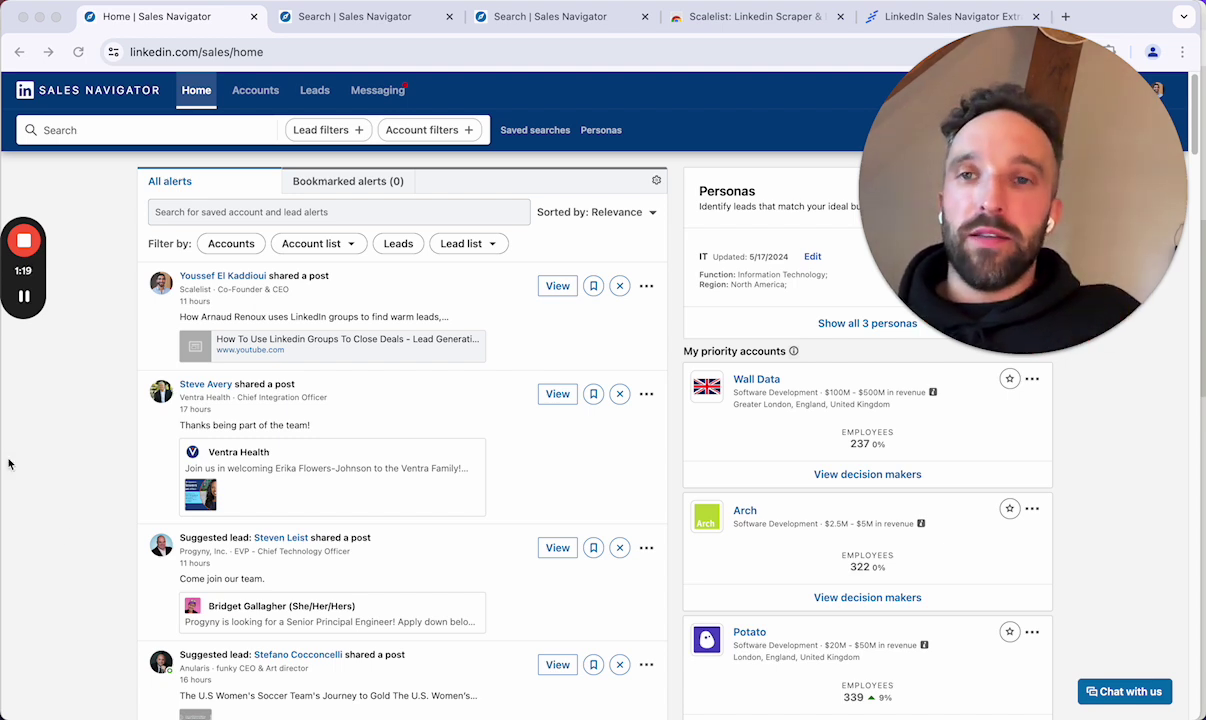
Step: In the account search, limit company headcount to 201-500 employees
click(331, 20)
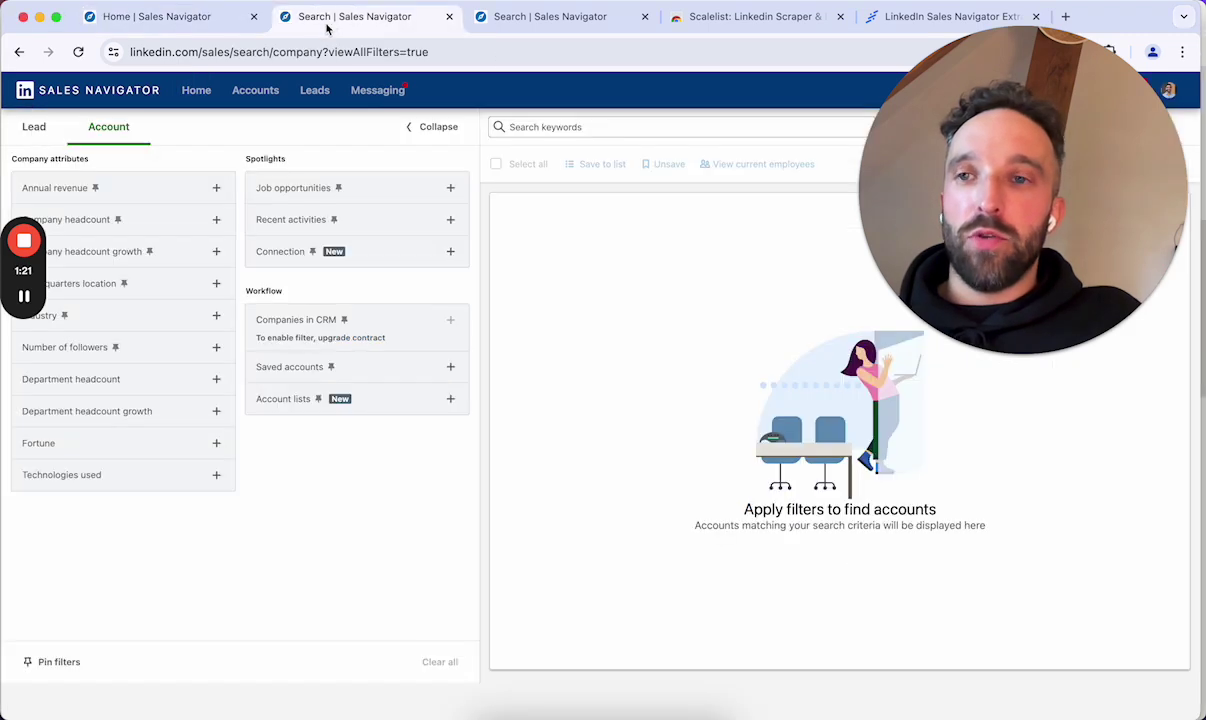
drag(24, 270, 1201, 490)
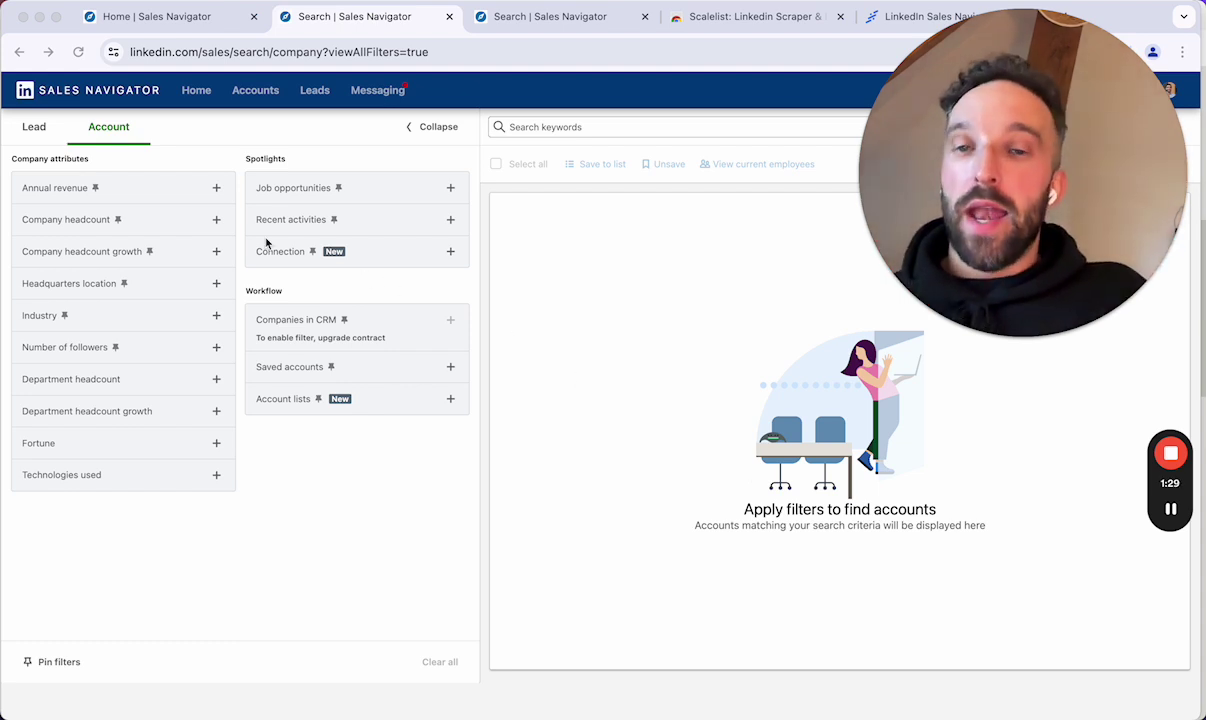
click(158, 225)
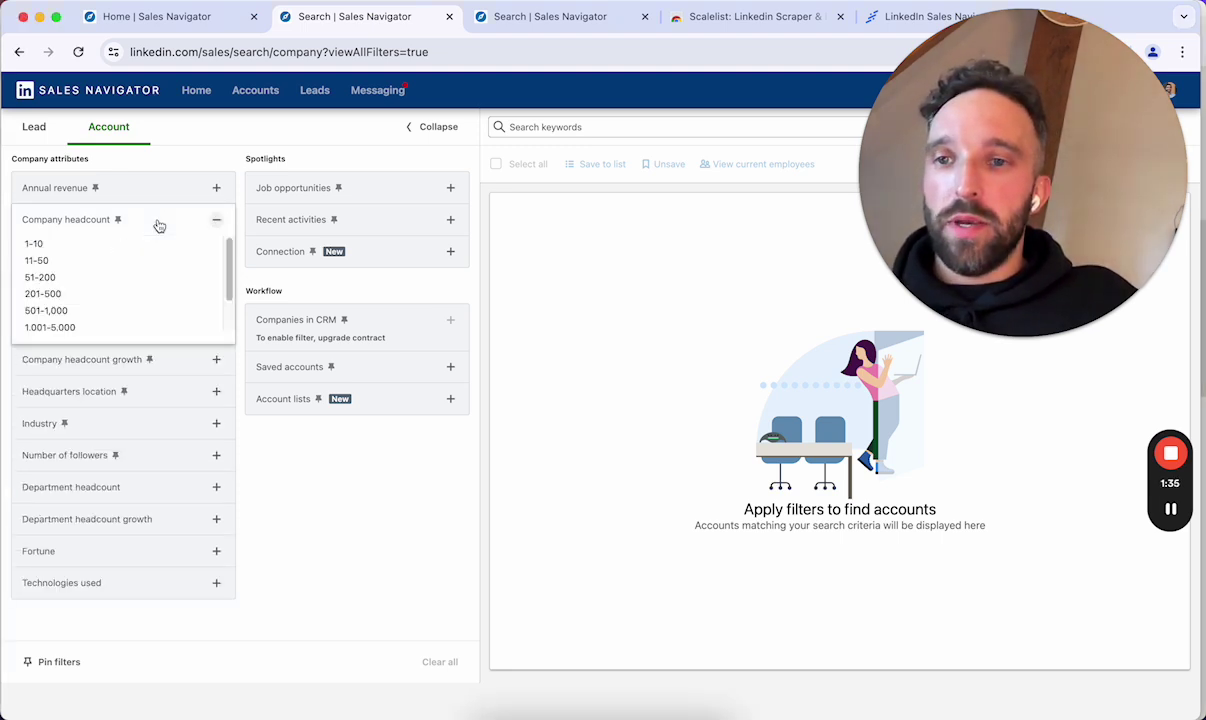
click(67, 295)
click(365, 554)
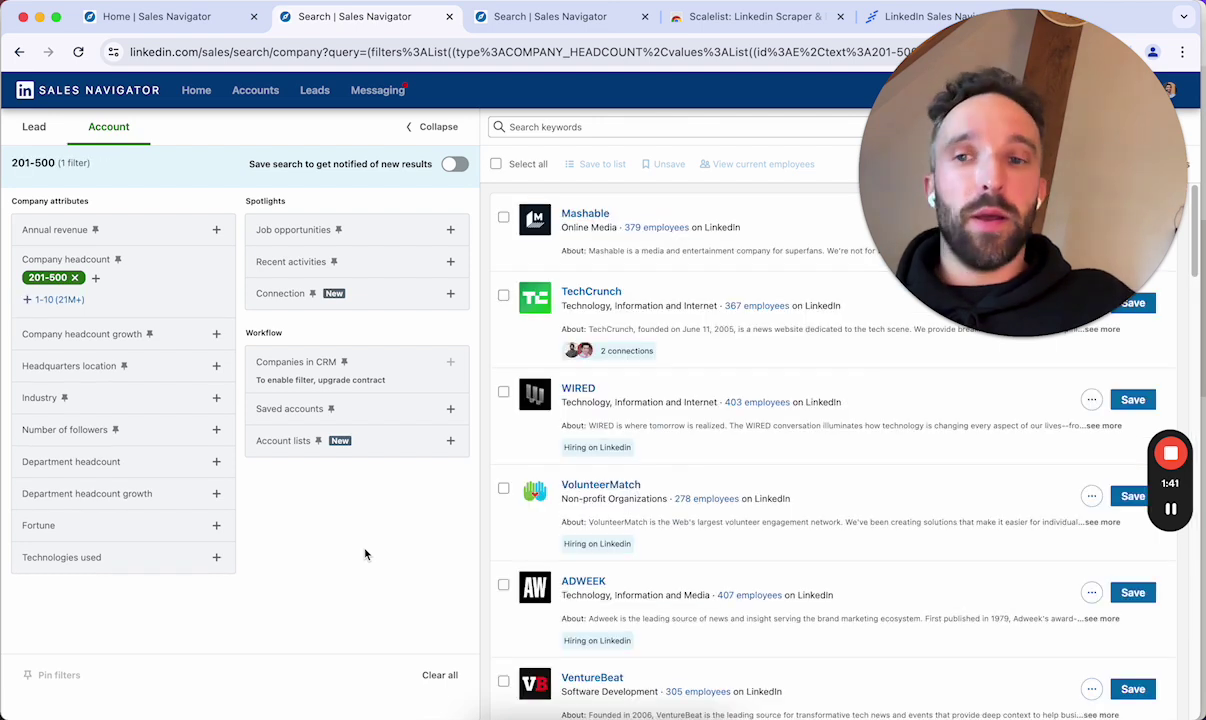
Step: Filter headquarters to London Area, United Kingdom and industry to Software Development
click(149, 377)
text(London)
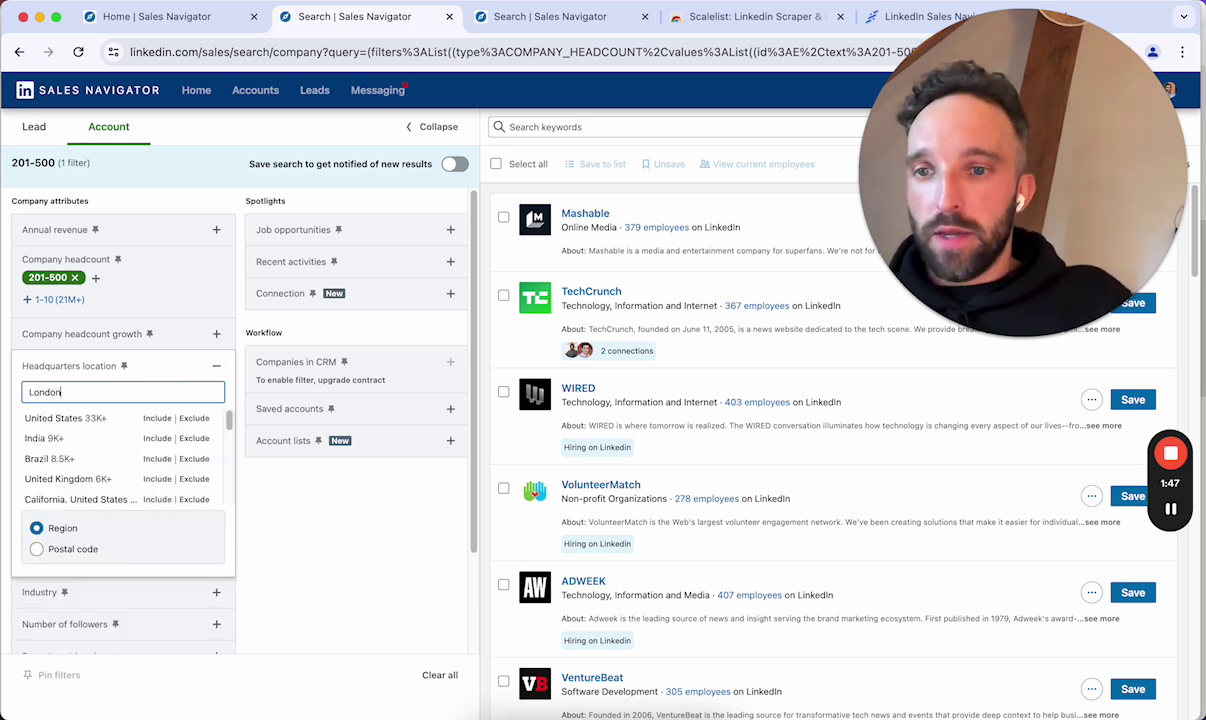
click(163, 425)
click(268, 490)
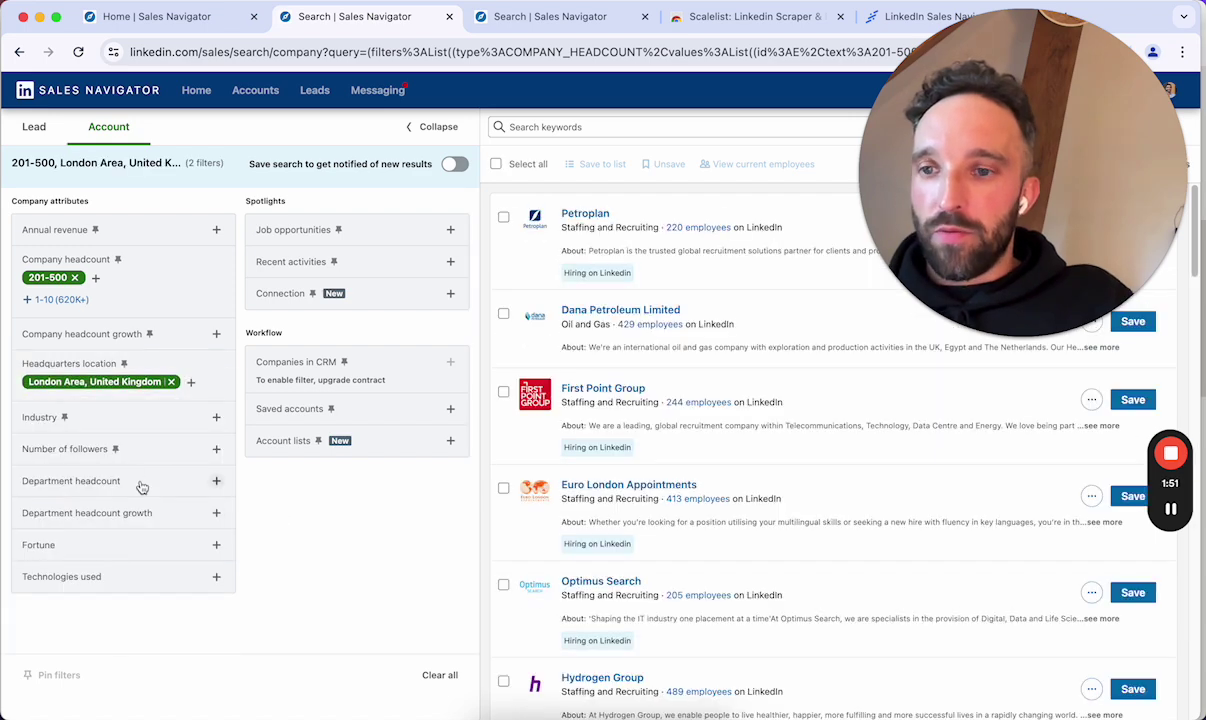
click(118, 421)
text(Softwa)
click(157, 469)
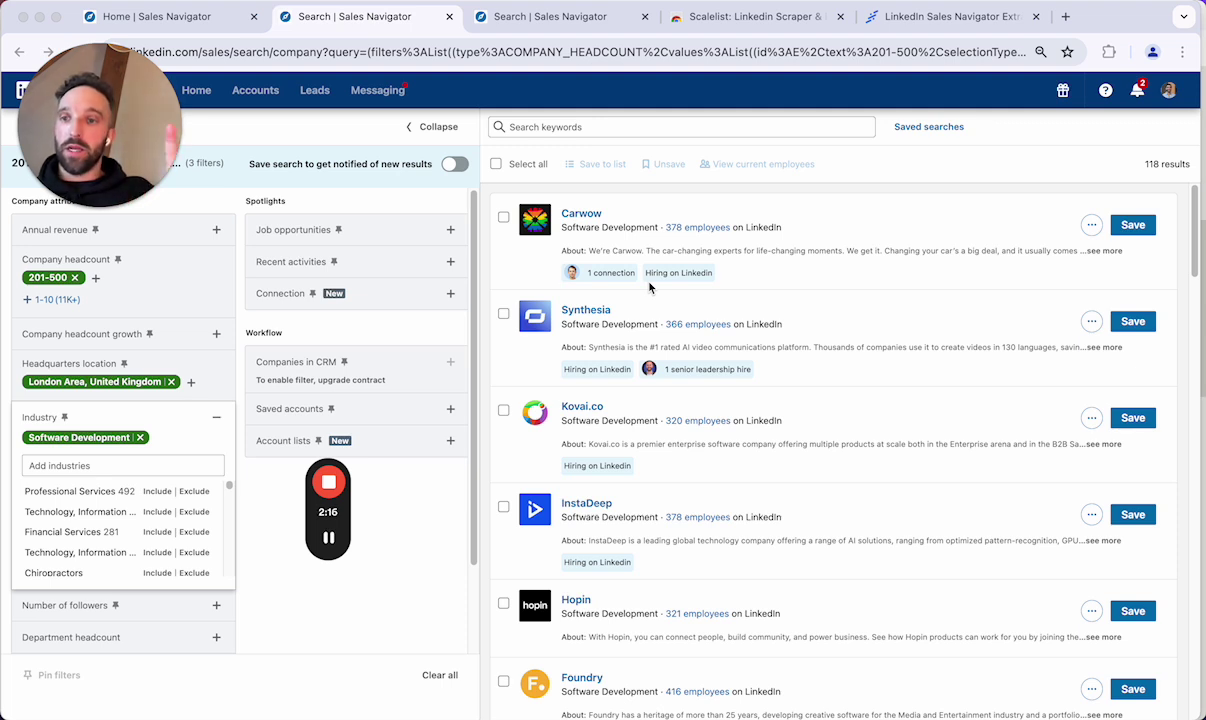
Step: Select all 25 accounts on the first results page and bring up Save to list
click(495, 164)
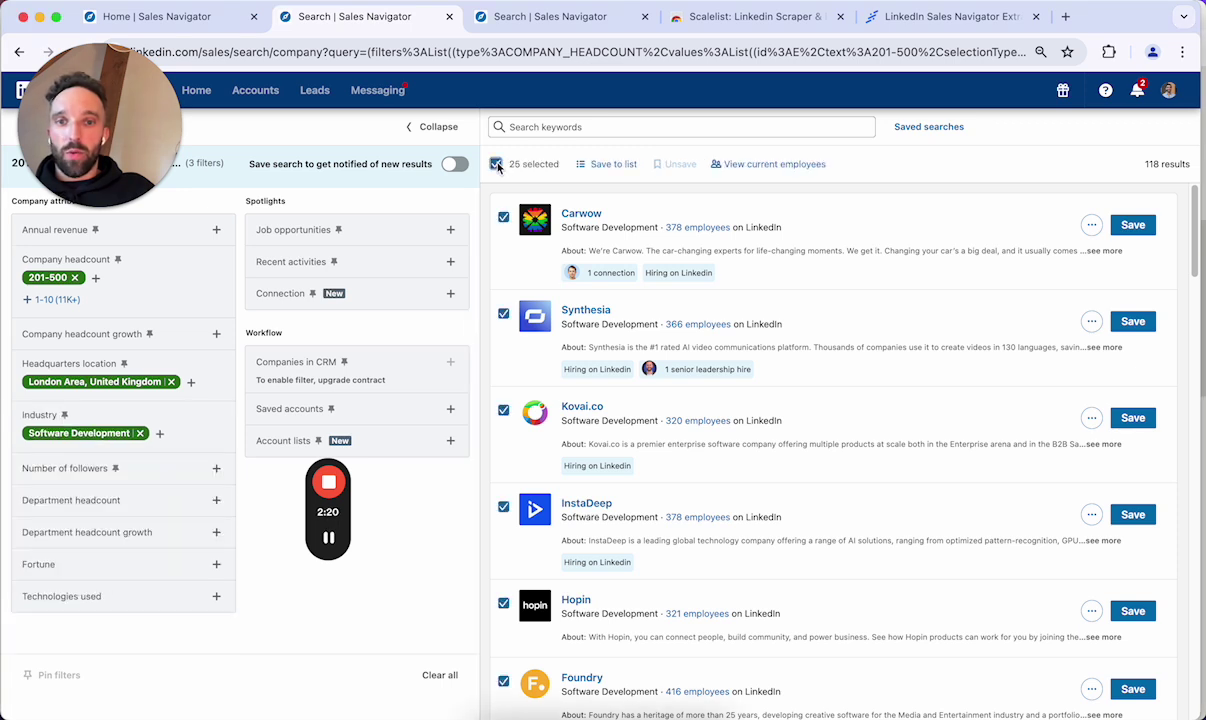
click(617, 167)
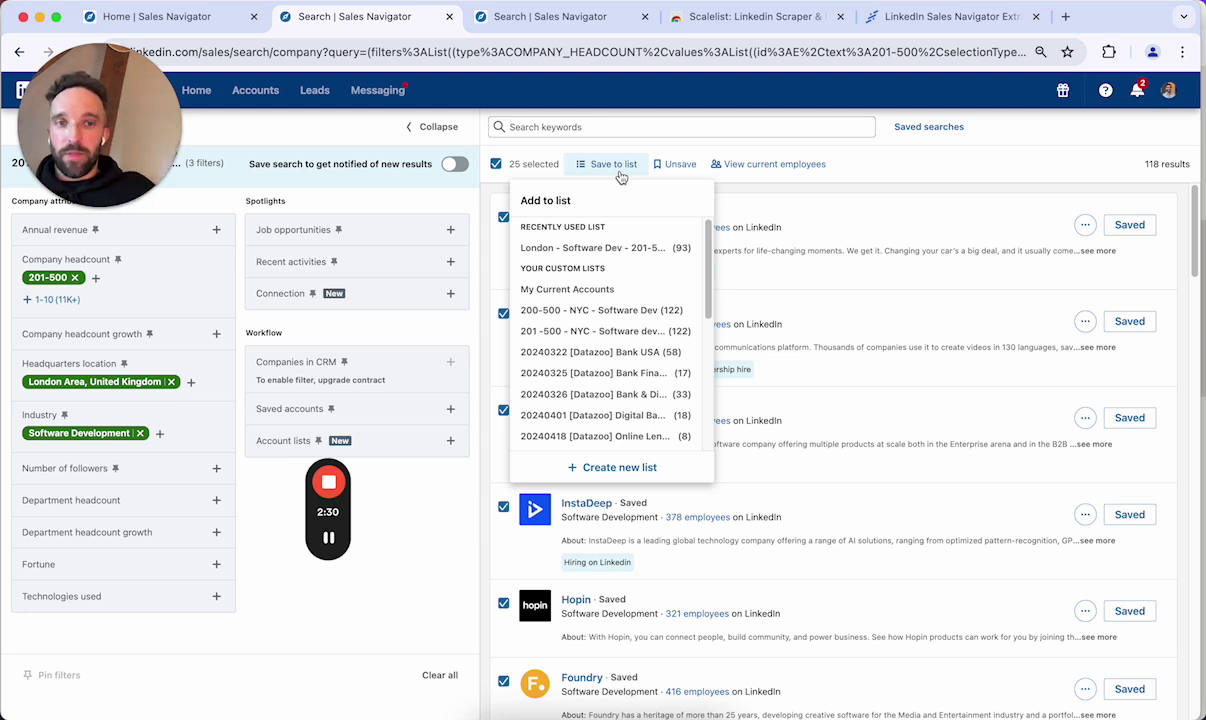
Step: Save the 25 accounts to a new list 'Software development - 201-500 - London'
click(626, 474)
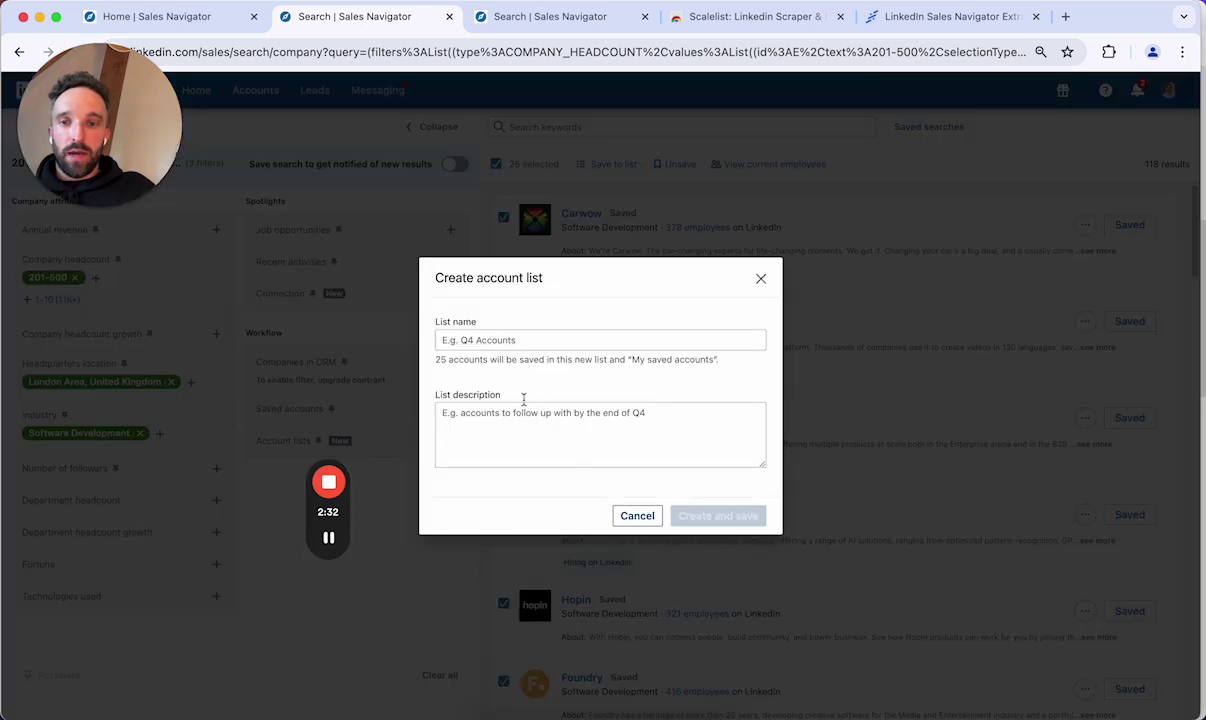
click(521, 345)
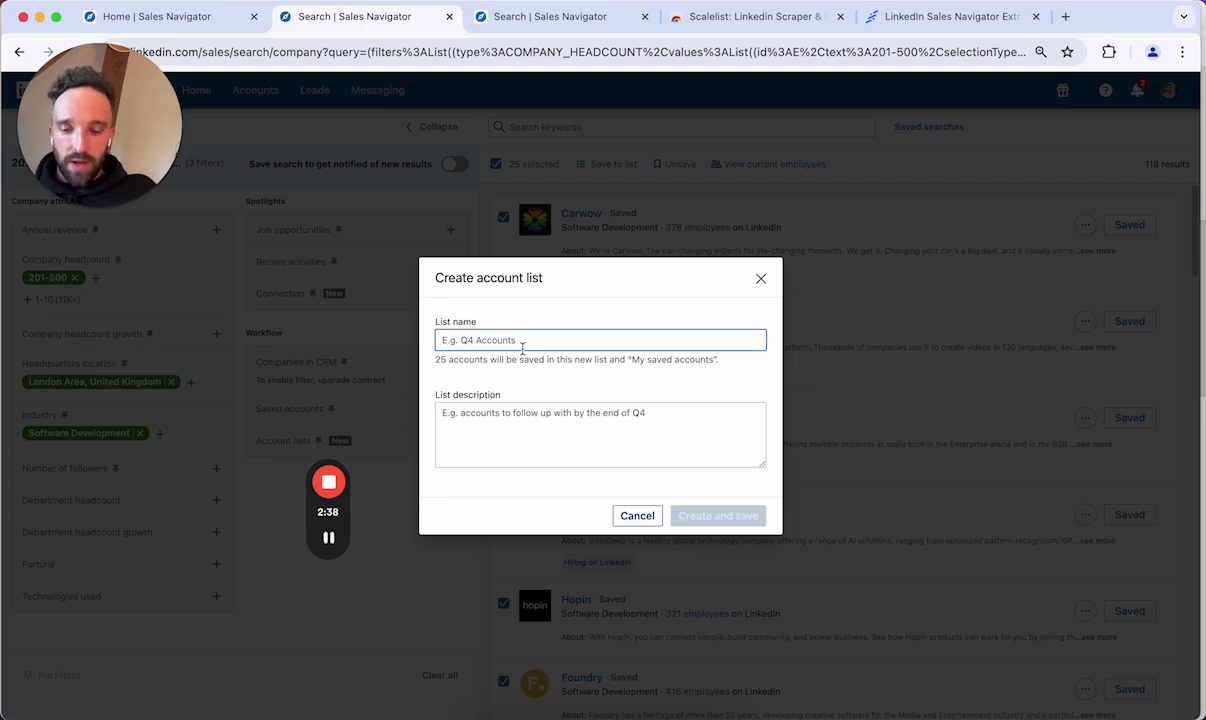
text(Sf)
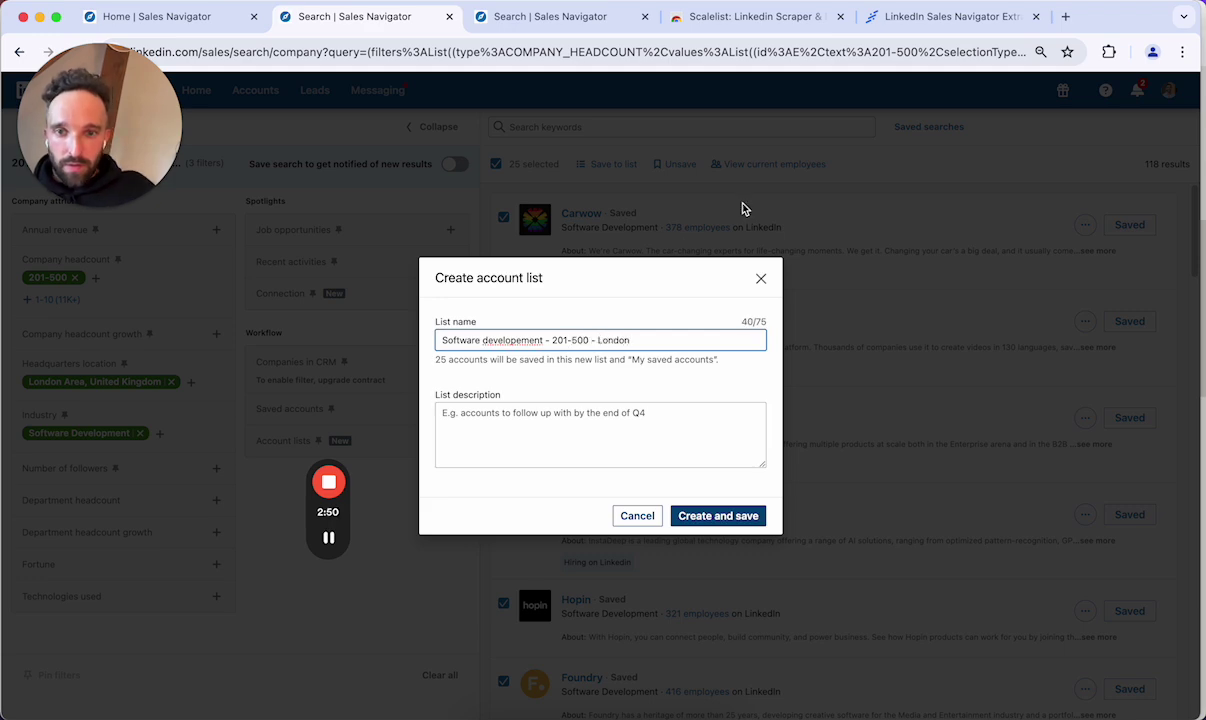
click(516, 340)
key(BackSpace)
click(715, 515)
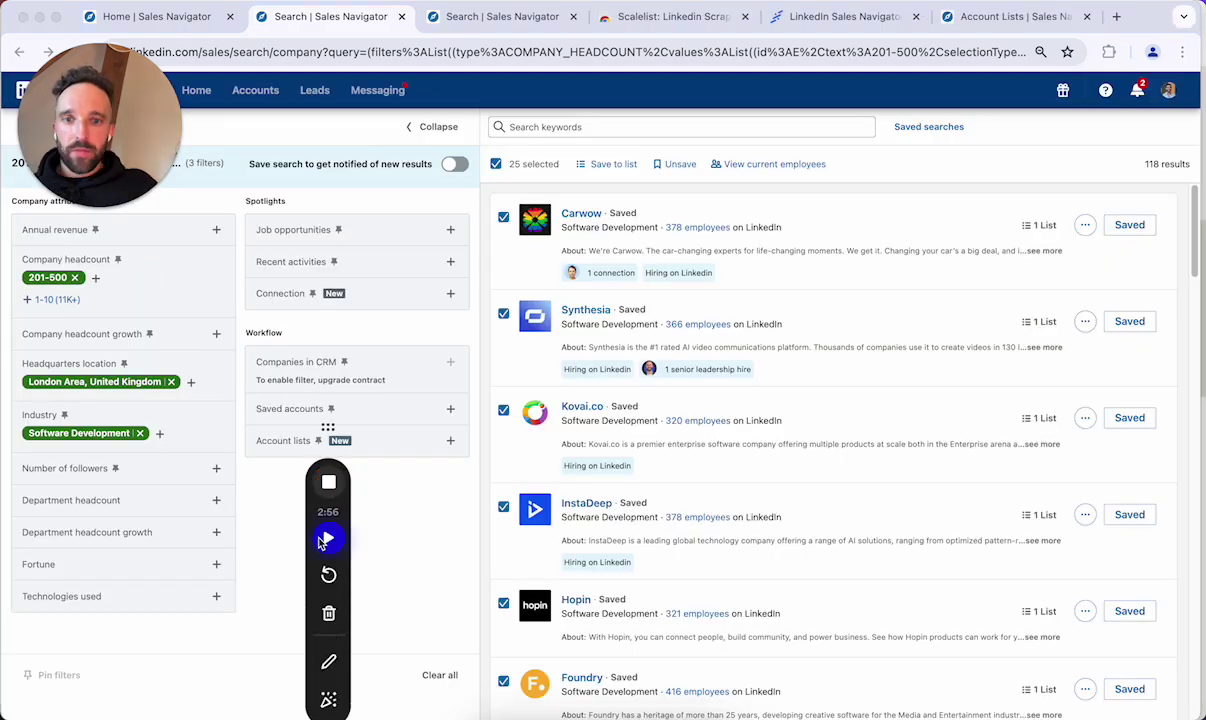
Step: Add every account on results page 2 to the Software development list
scroll(856, 474, down, 10)
scroll(856, 476, down, 5)
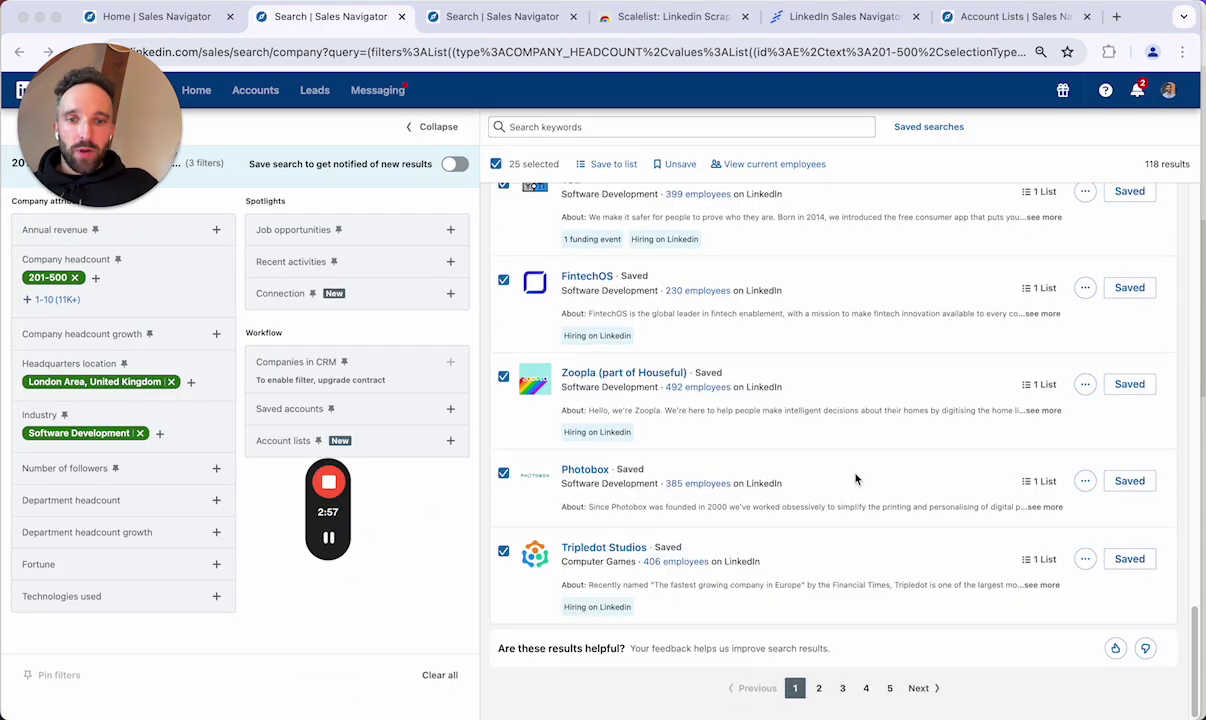
click(818, 689)
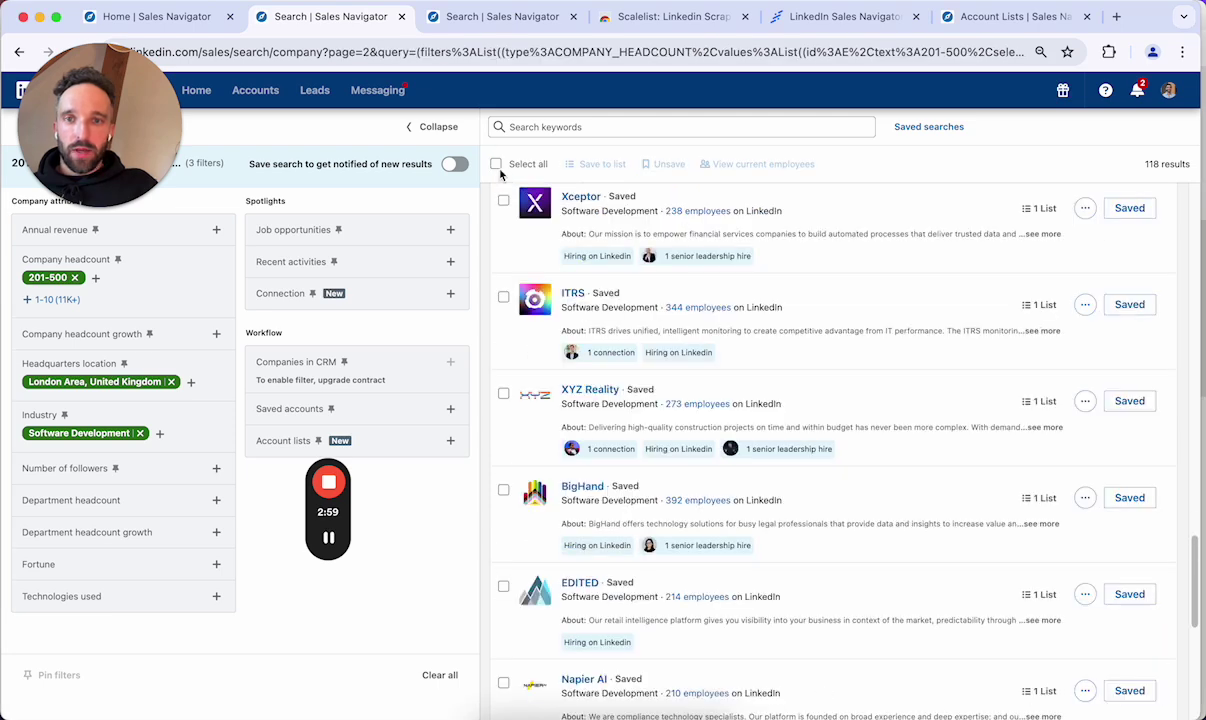
click(496, 164)
scroll(681, 450, down, 5)
scroll(681, 450, up, 1)
click(602, 170)
click(622, 249)
scroll(622, 300, down, 3)
scroll(899, 359, down, 5)
click(868, 307)
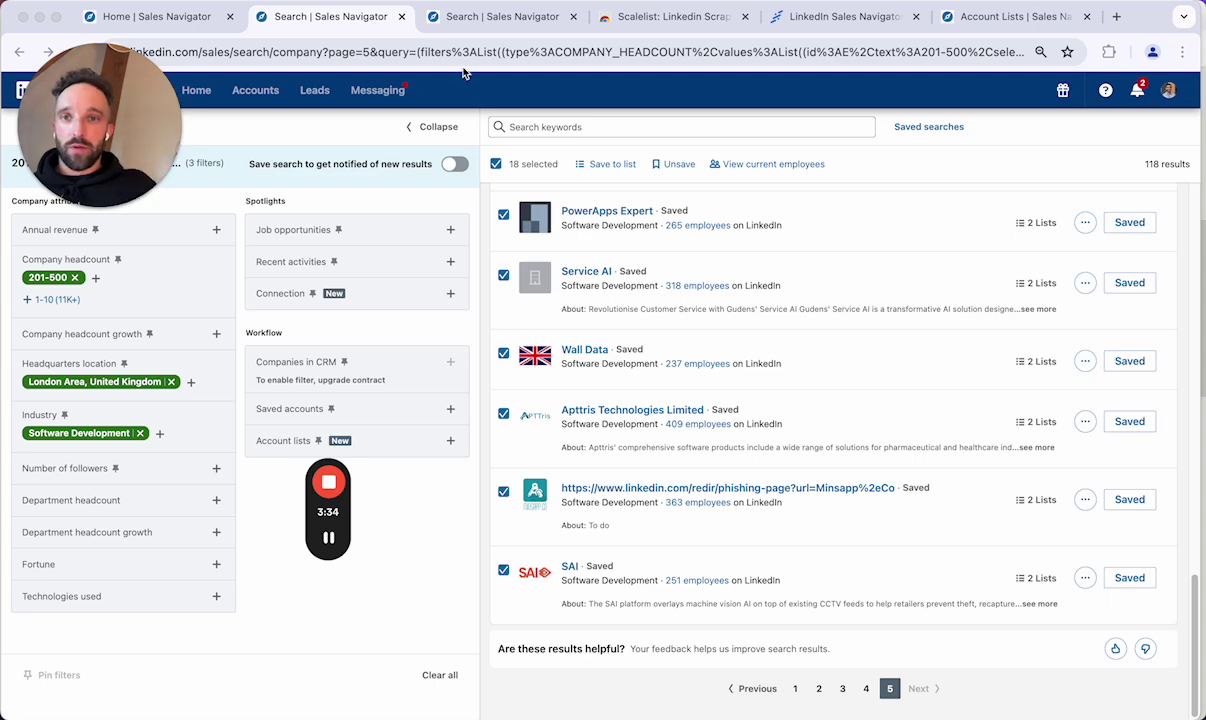
Step: Go to the lead search and expand the Account lists filter under Workflow
click(496, 20)
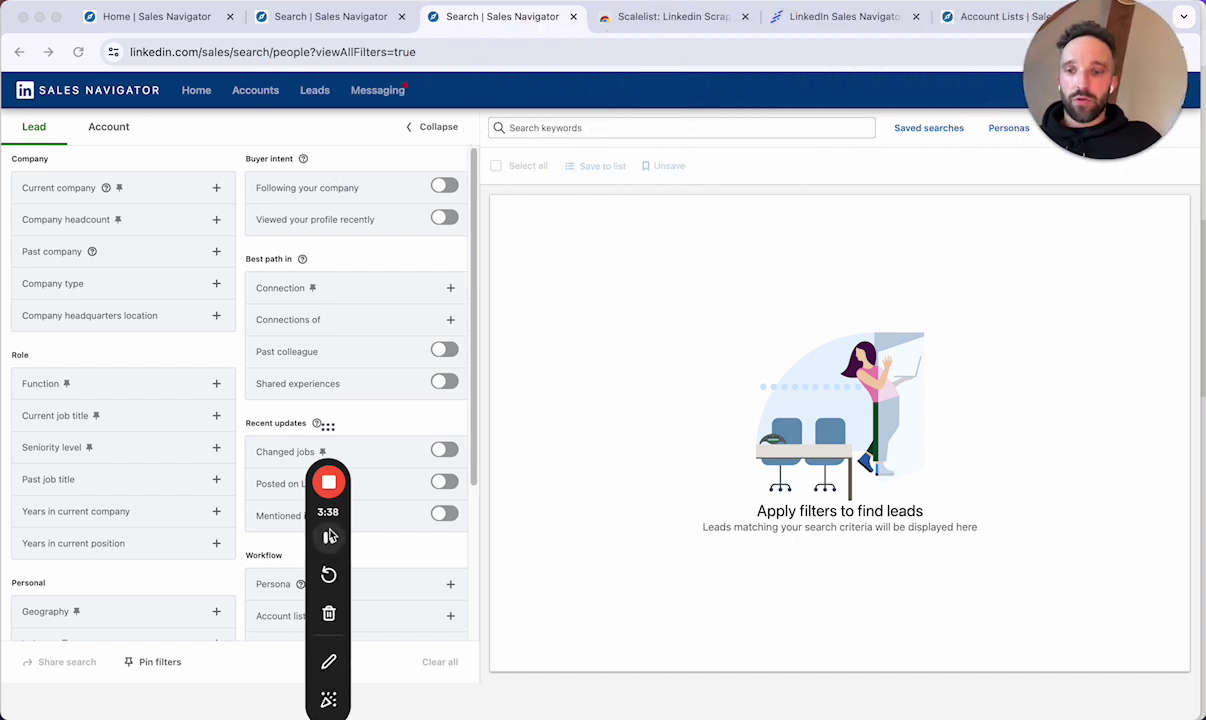
drag(343, 527, 1175, 370)
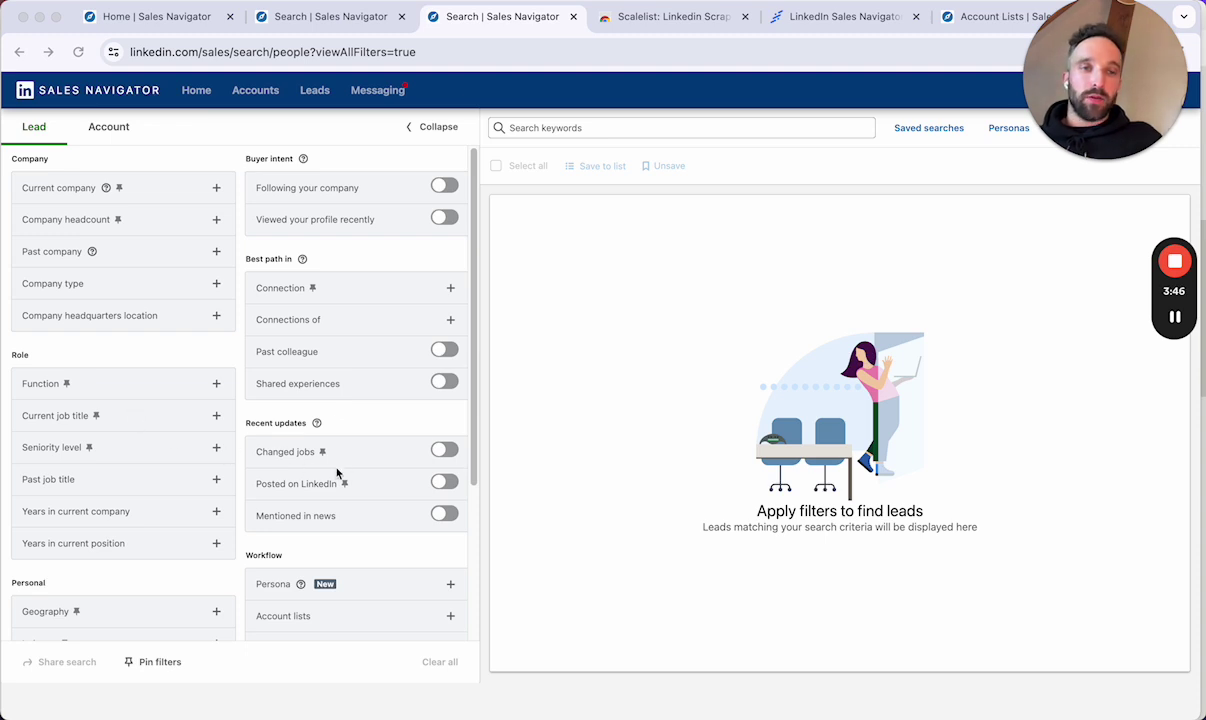
scroll(347, 485, down, 3)
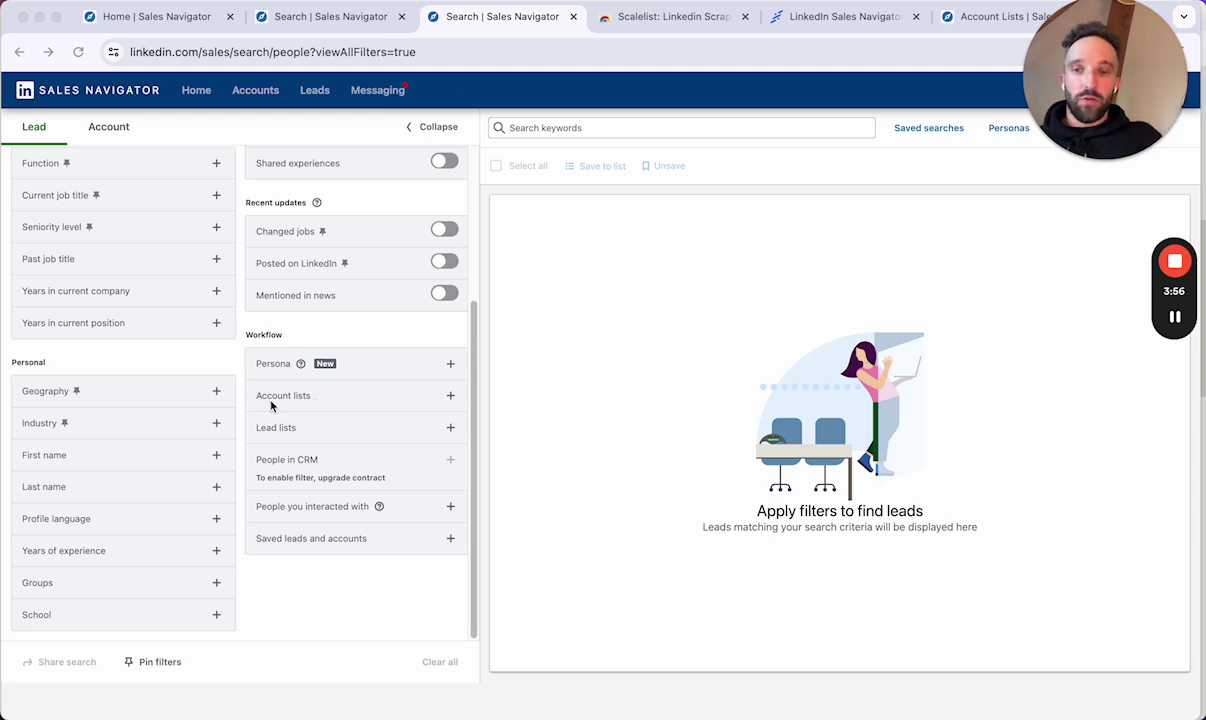
click(307, 401)
scroll(392, 475, down, 10)
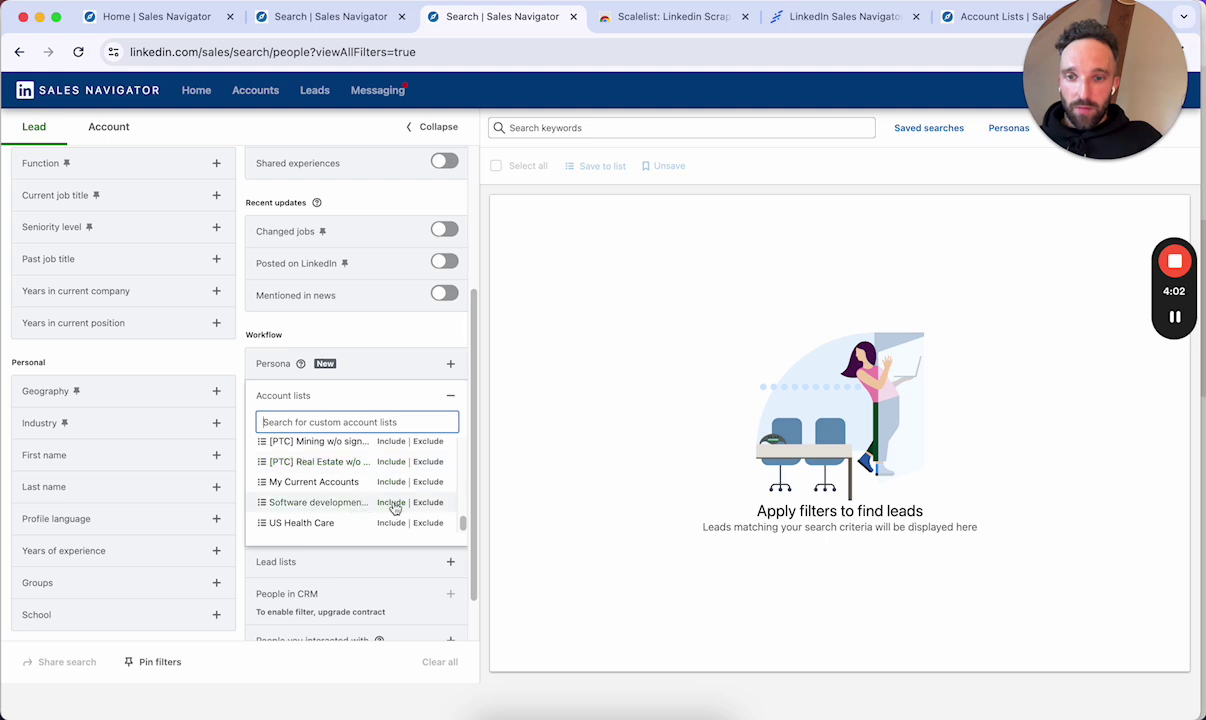
Step: Include the Software development account list as a lead filter, returning over 36K leads
click(391, 503)
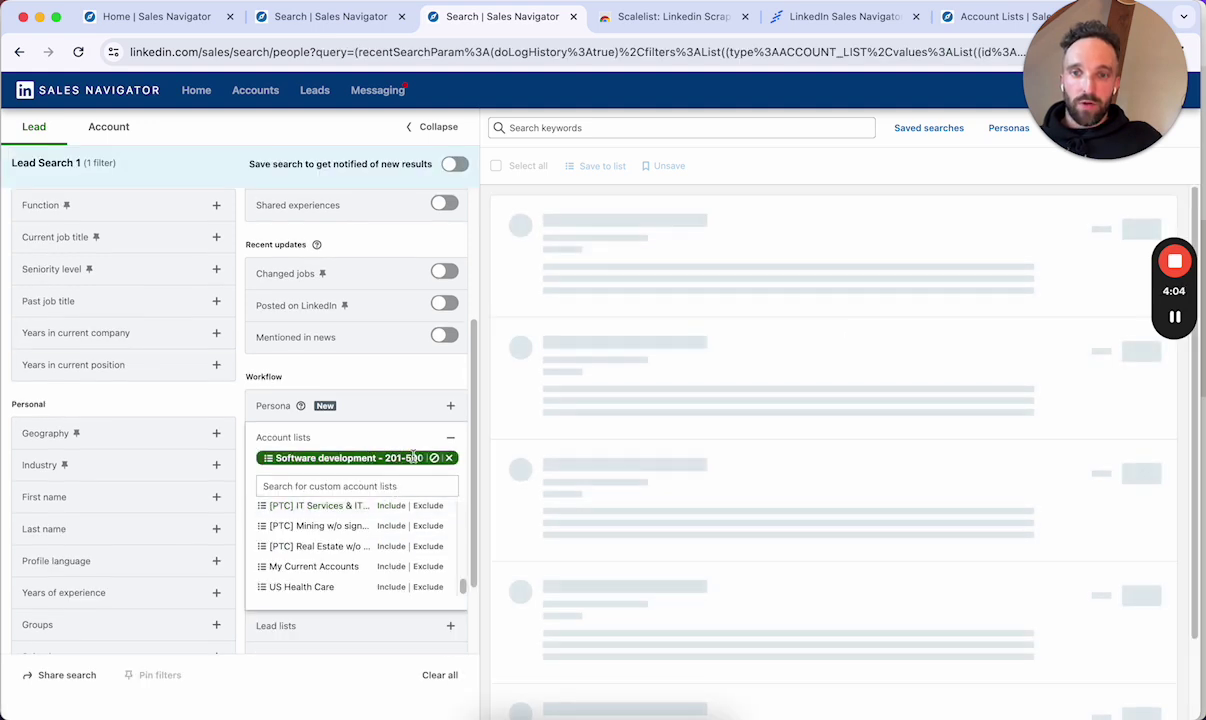
drag(1067, 92, 987, 90)
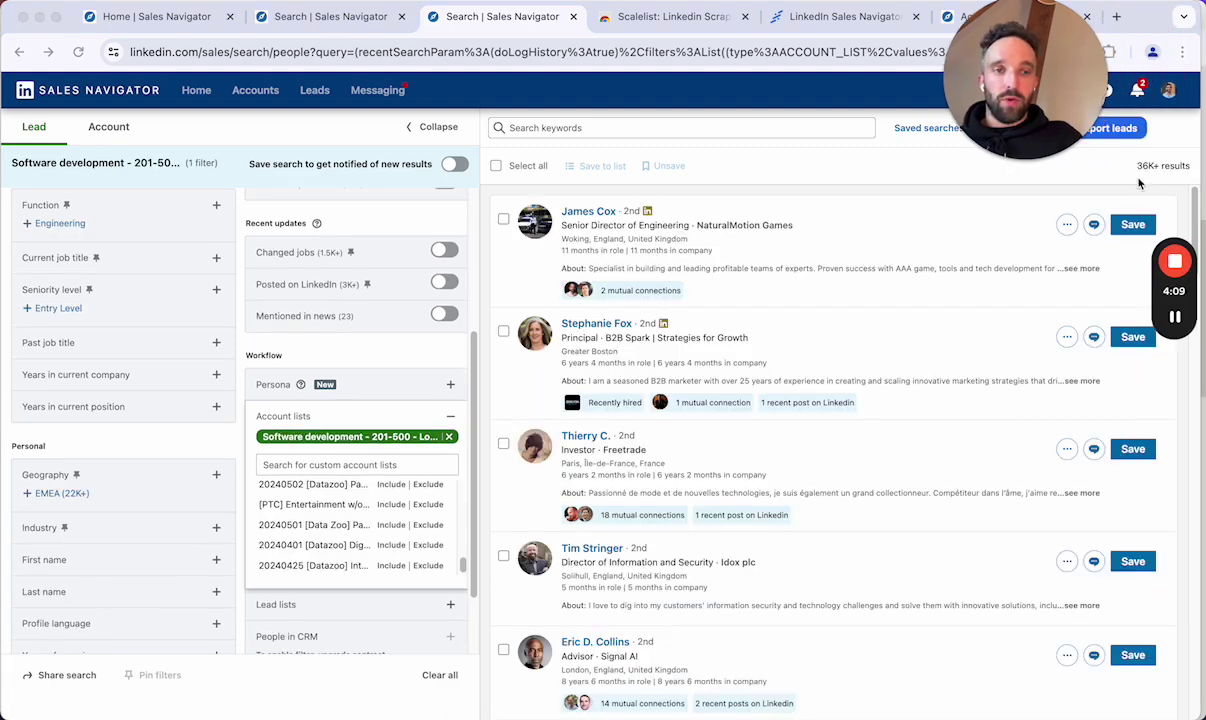
mouse_move(1027, 90)
drag(1002, 98, 927, 98)
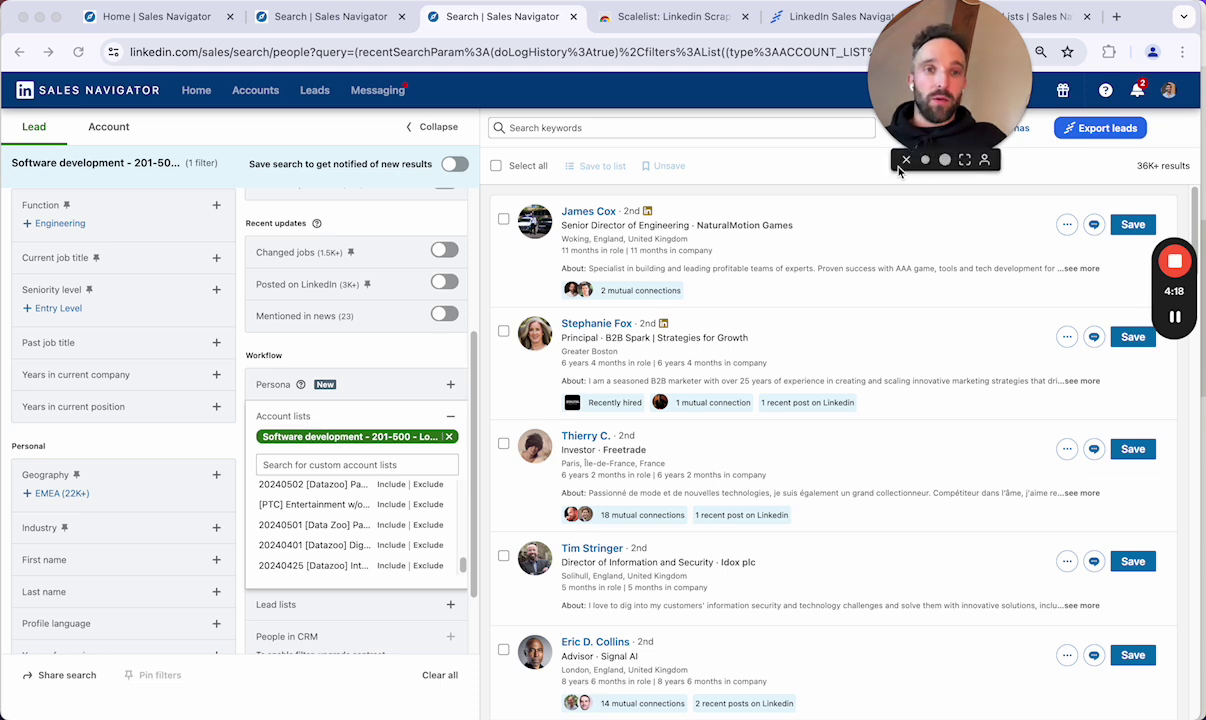
click(254, 204)
scroll(147, 348, up, 3)
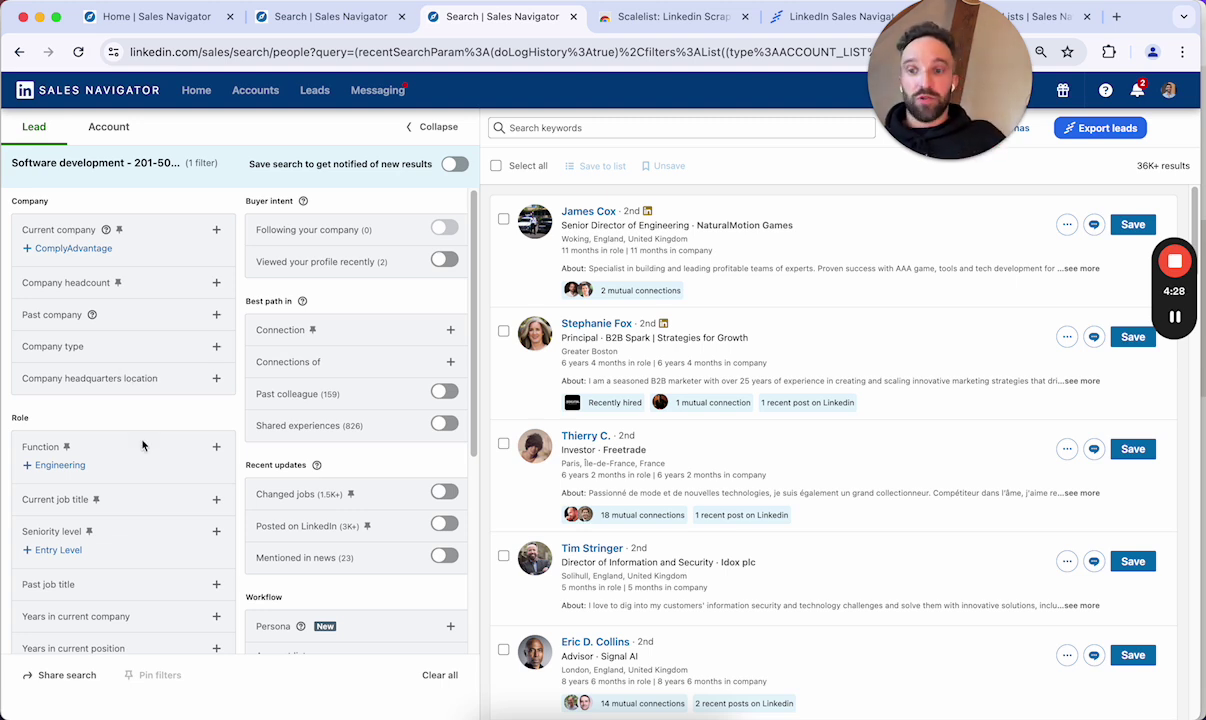
Step: Add a current job title filter of "Chief Marketing Officer", narrowing leads to 30
scroll(132, 470, down, 2)
click(109, 440)
text("Chief Marketing)
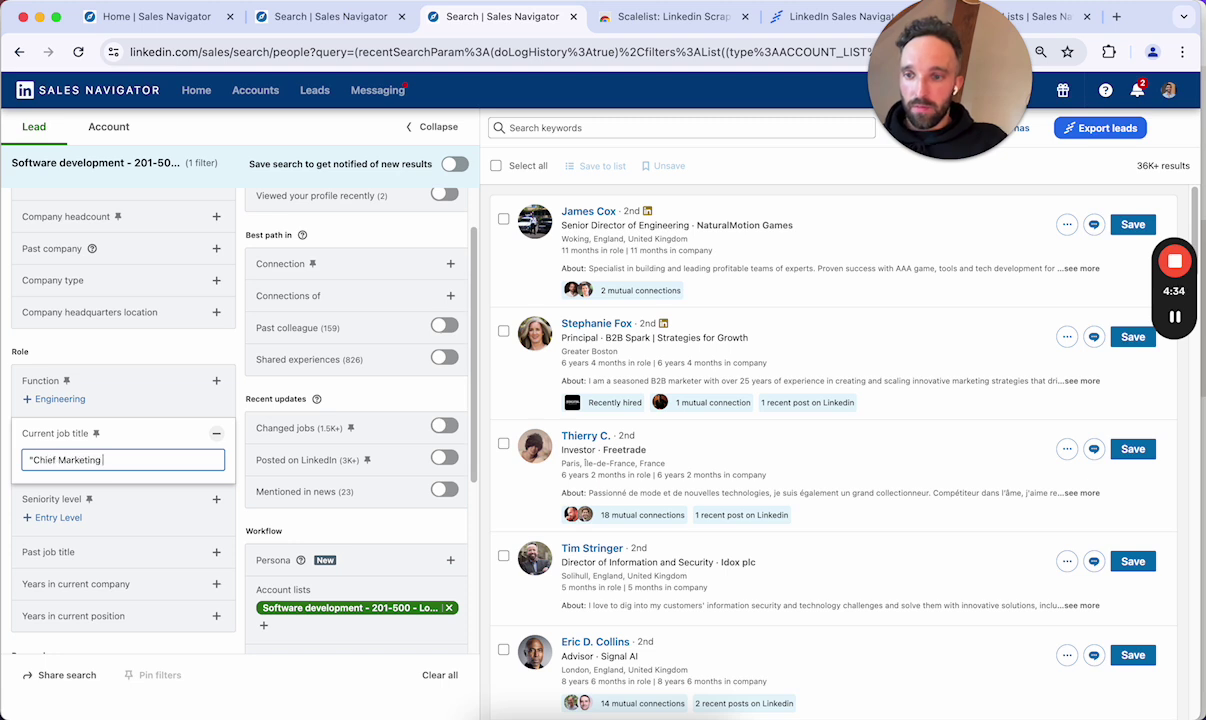
text(")
key(Return)
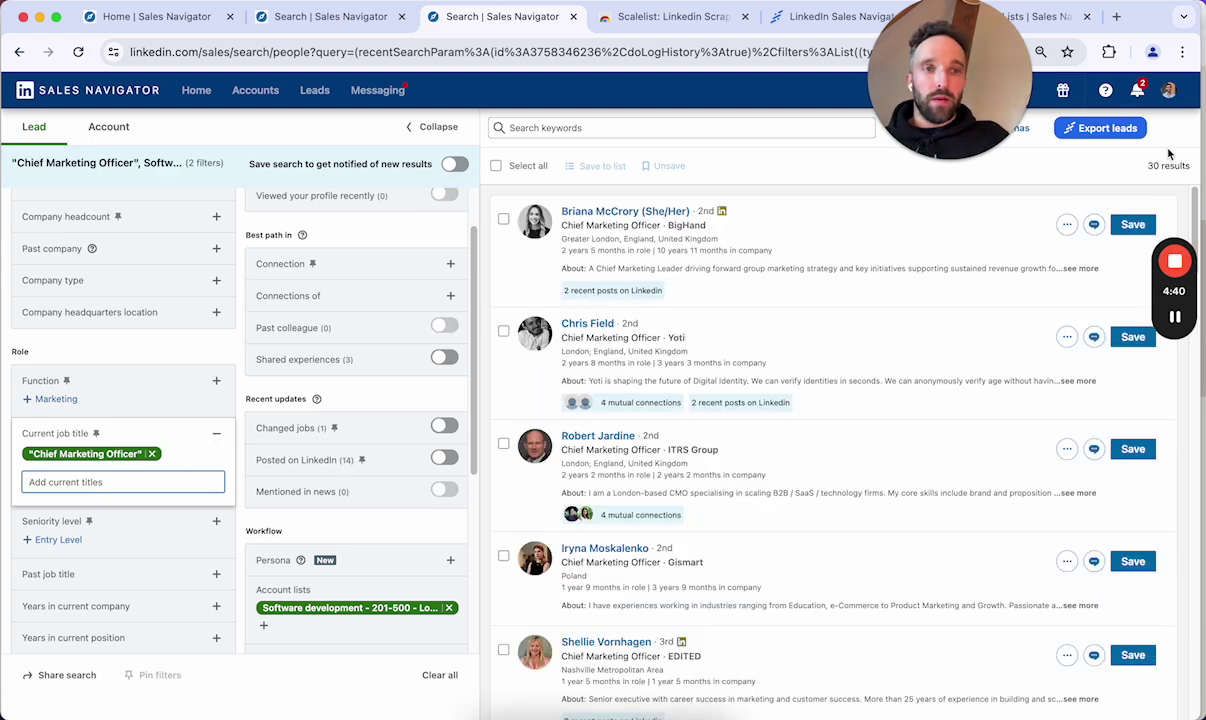
mouse_move(1174, 316)
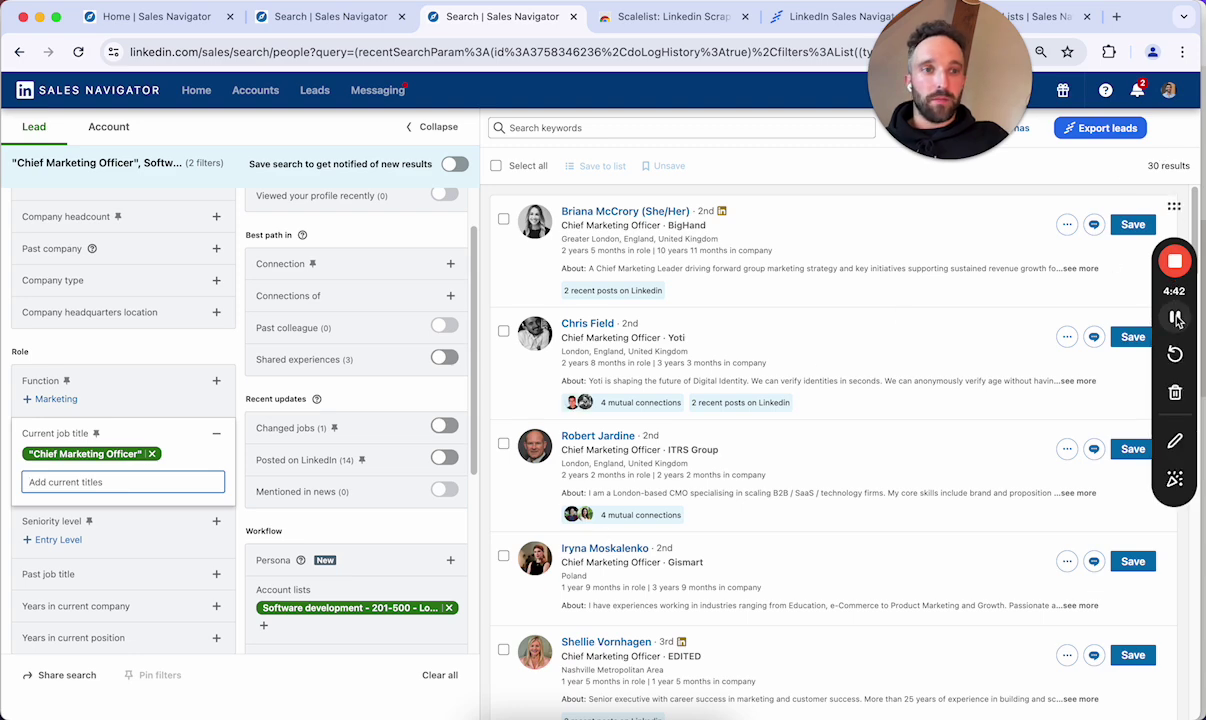
scroll(730, 355, down, 1)
scroll(777, 384, down, 5)
scroll(777, 384, down, 5)
scroll(777, 384, down, 5)
scroll(777, 384, down, 3)
scroll(776, 384, down, 3)
scroll(777, 386, up, 5)
scroll(777, 386, up, 5)
scroll(777, 386, up, 5)
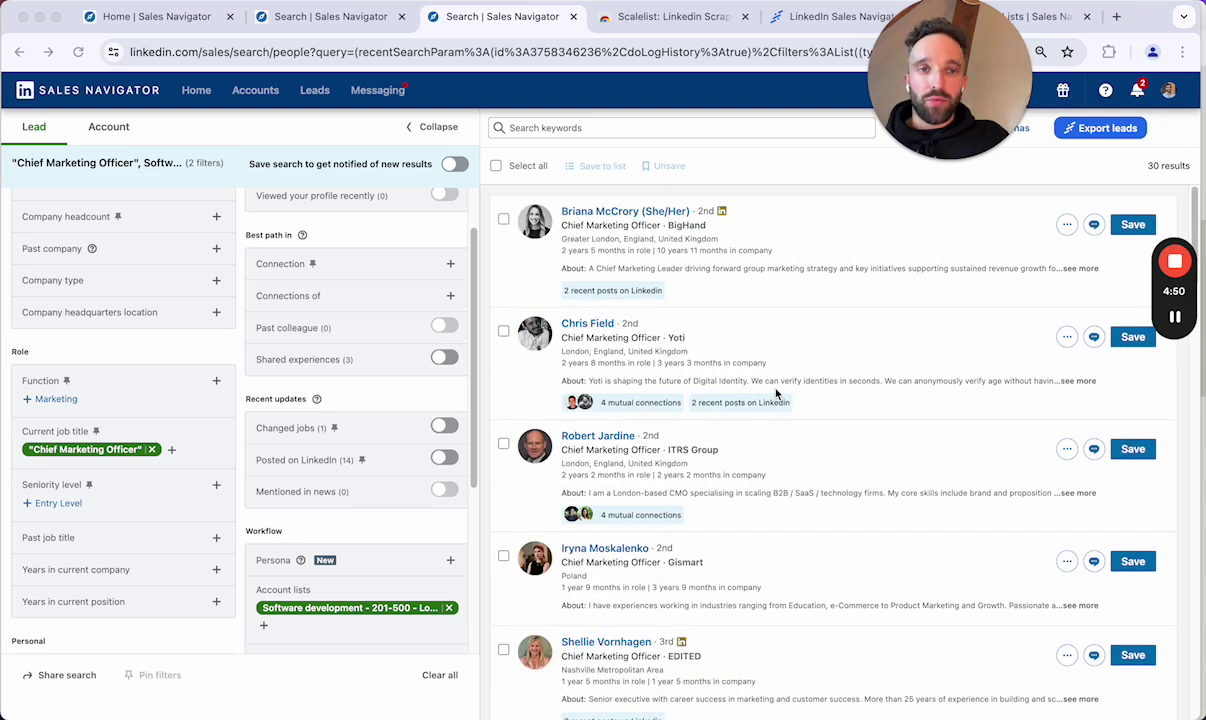
mouse_move(950, 90)
drag(953, 148, 845, 165)
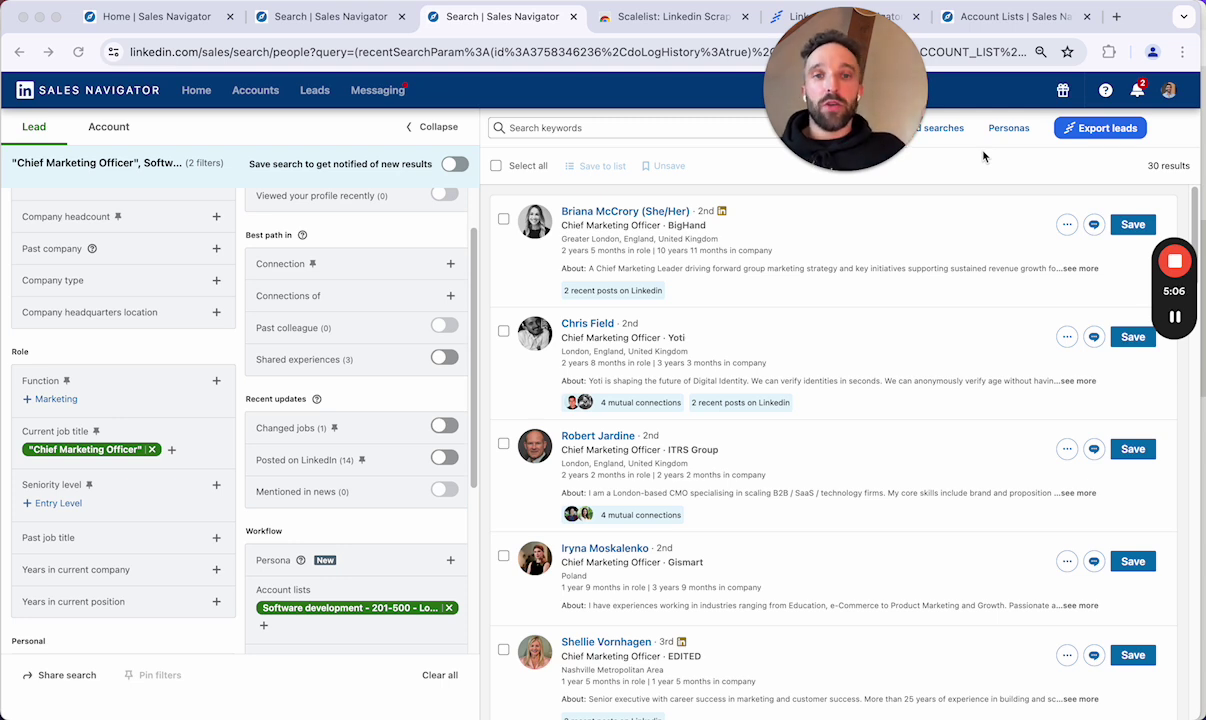
drag(847, 100, 118, 177)
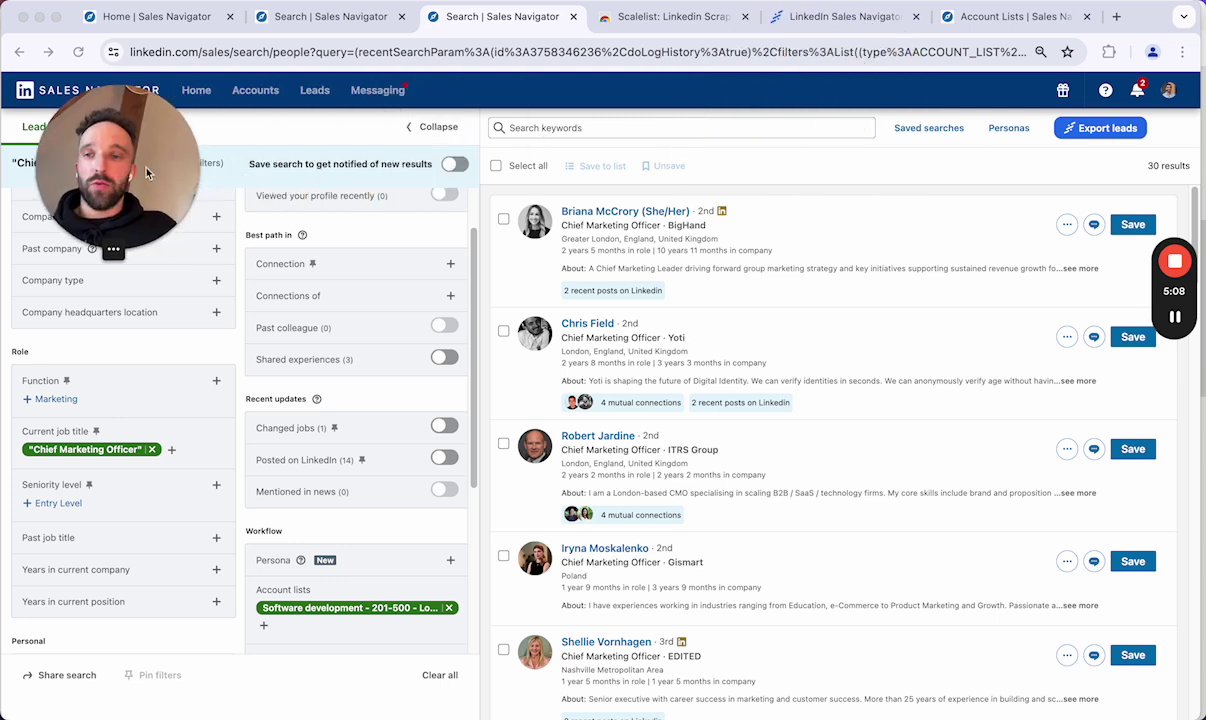
Step: Move from the Scalelist website to its Chrome Web Store listing, already installed
click(852, 17)
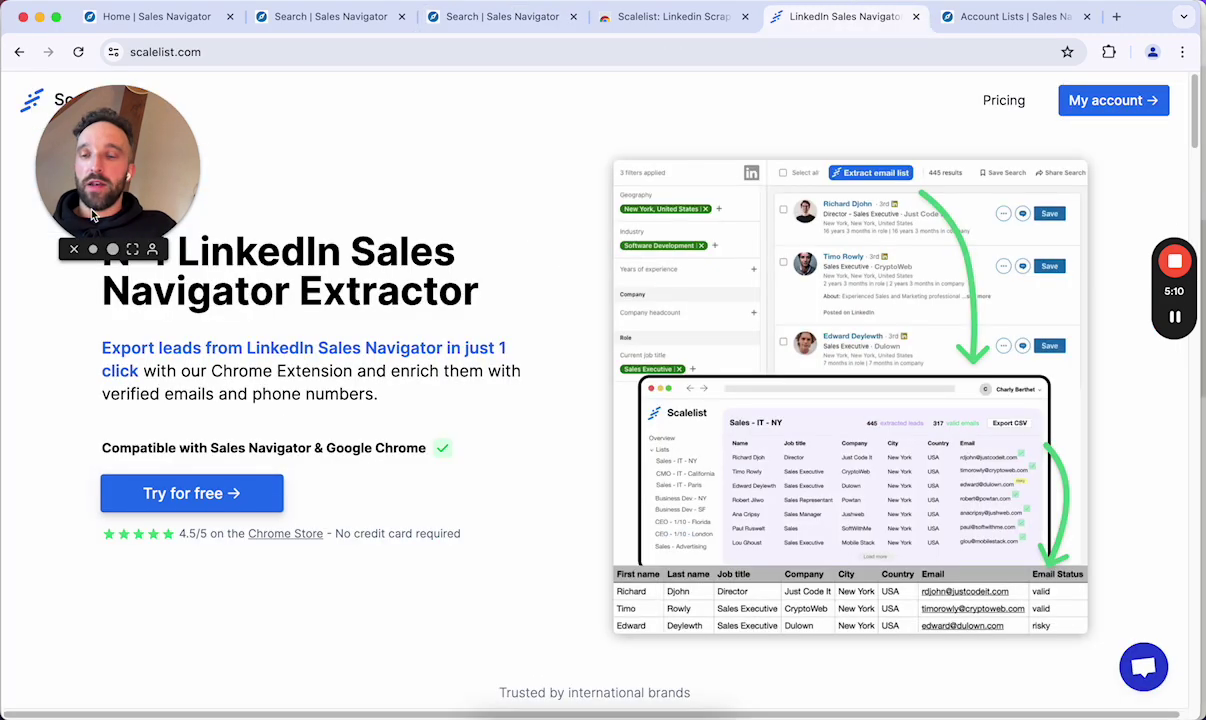
drag(89, 194, 306, 167)
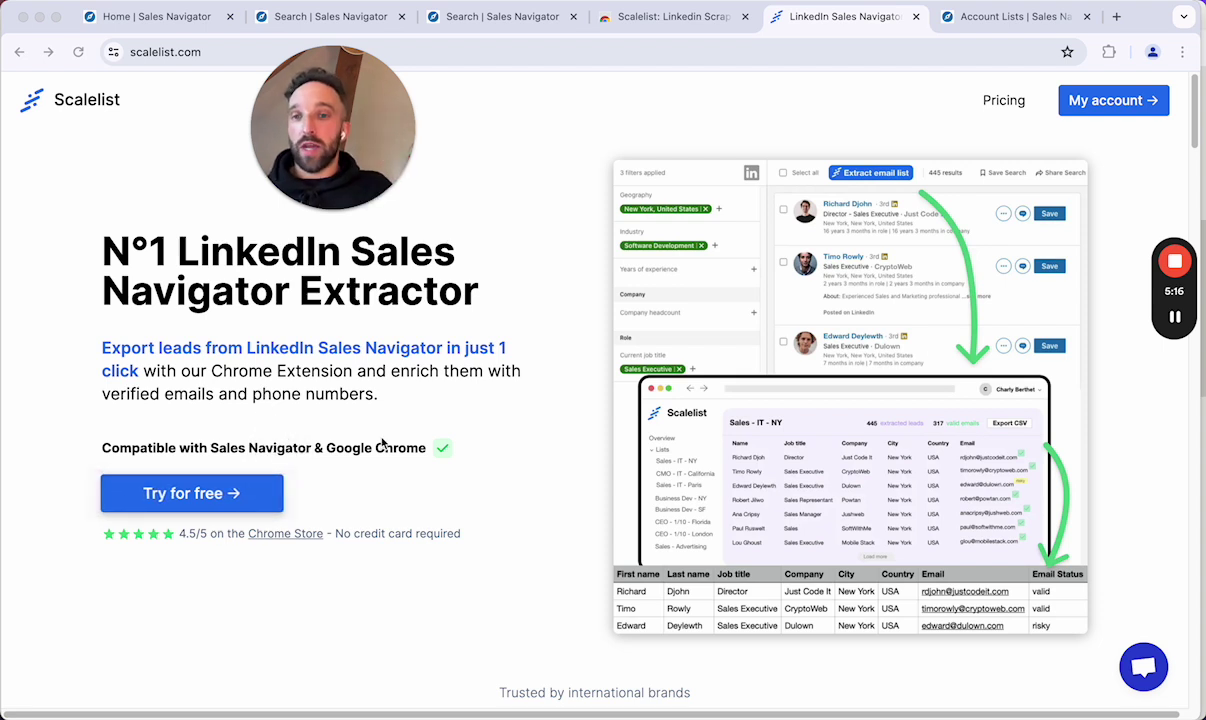
click(193, 503)
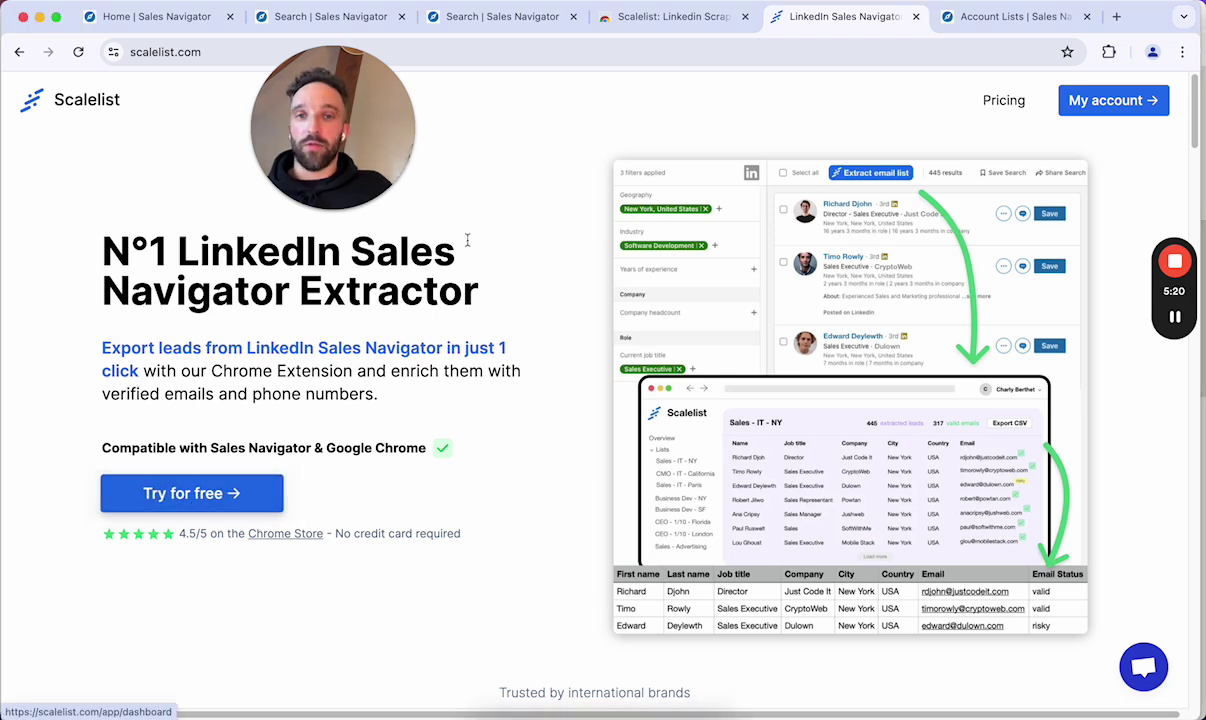
click(708, 20)
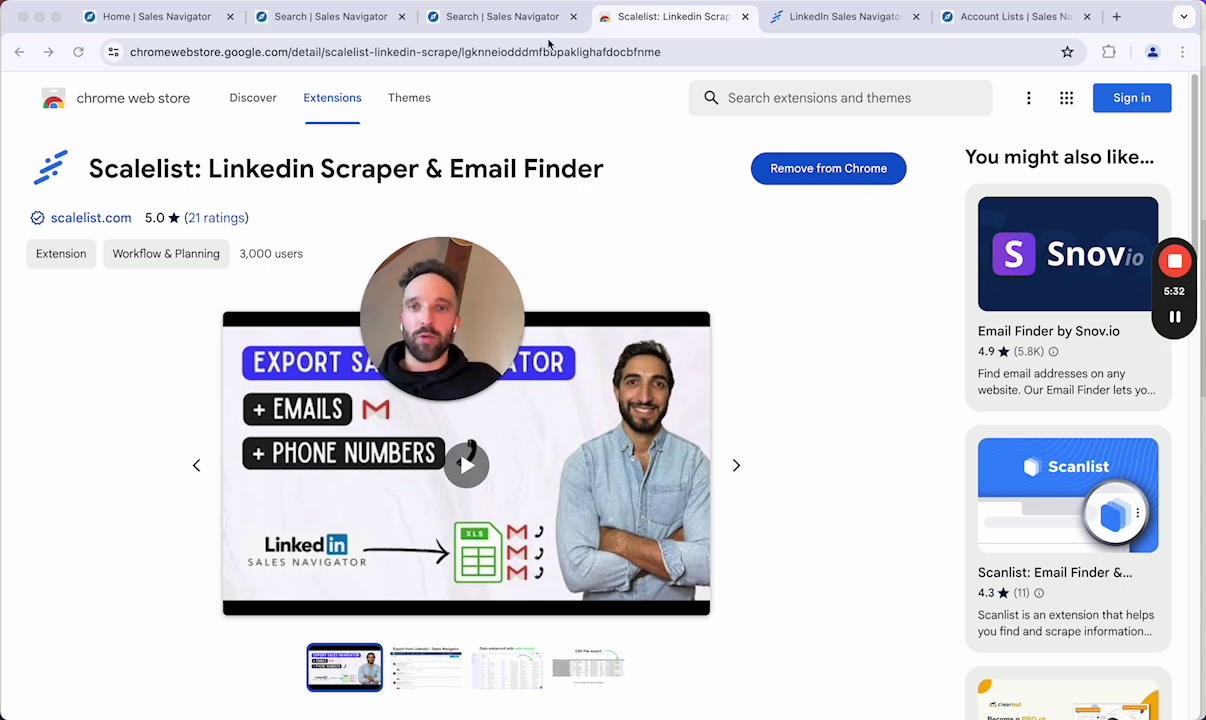
Step: Return to the Sales Navigator tab showing the 30 Chief Marketing Officer leads
click(515, 17)
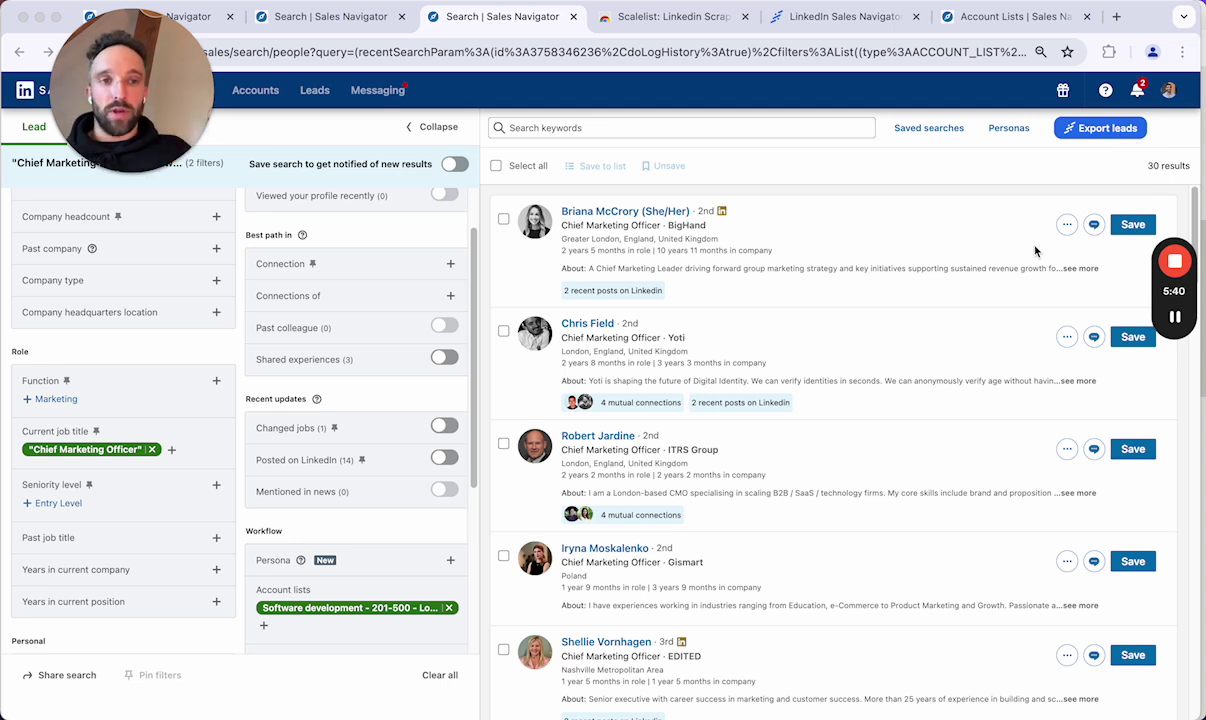
Step: Send the 30 filtered Chief Marketing Officer leads to Scalelist for extraction into New list n°7
click(1108, 131)
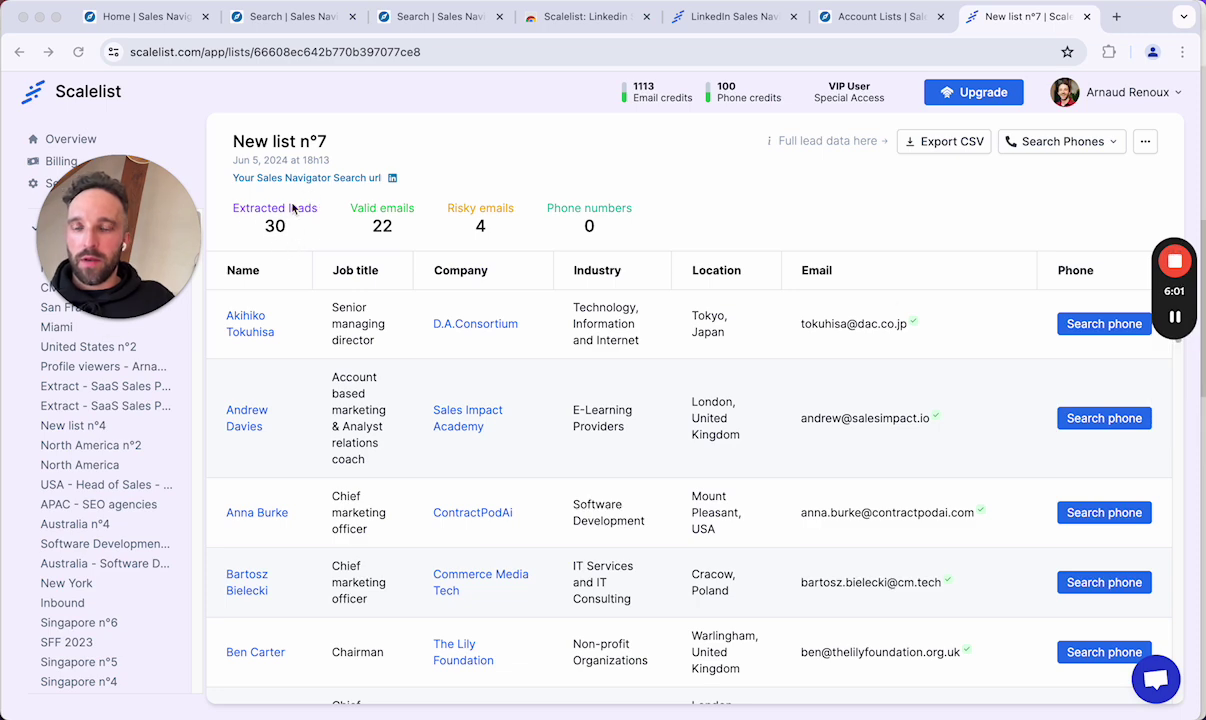
Step: Once extraction finishes, export all leads of New list n°7 from Scalelist as a CSV
click(394, 24)
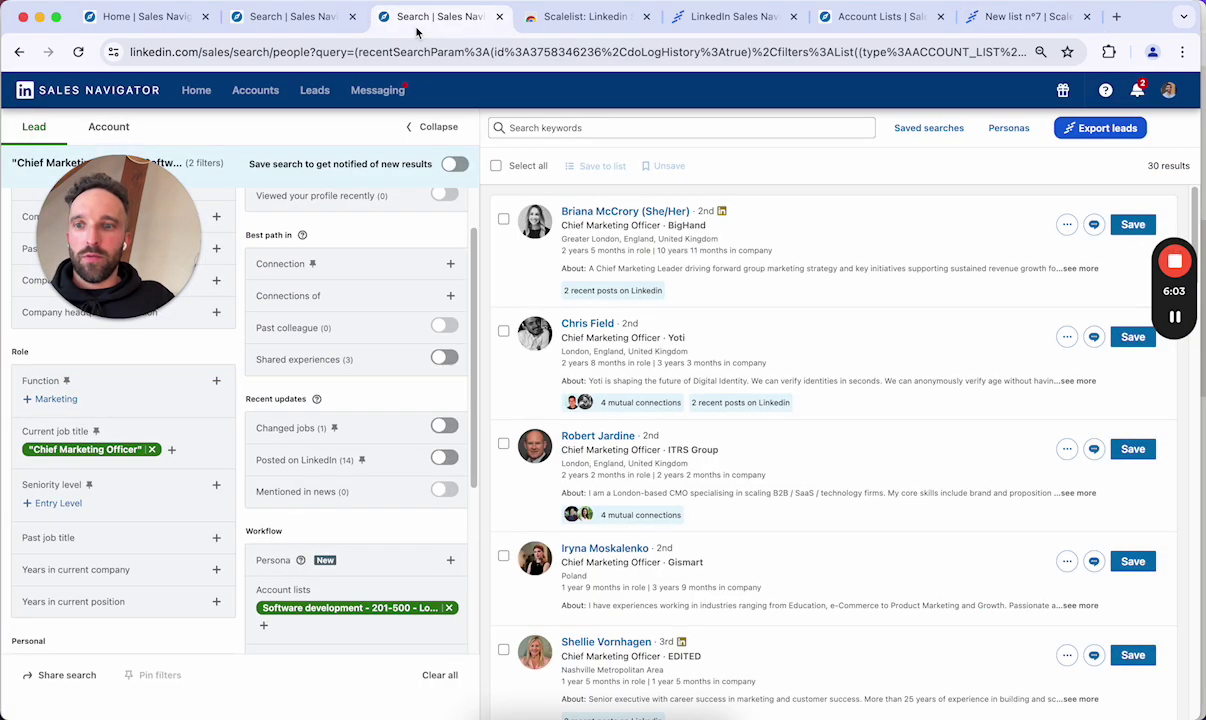
click(991, 18)
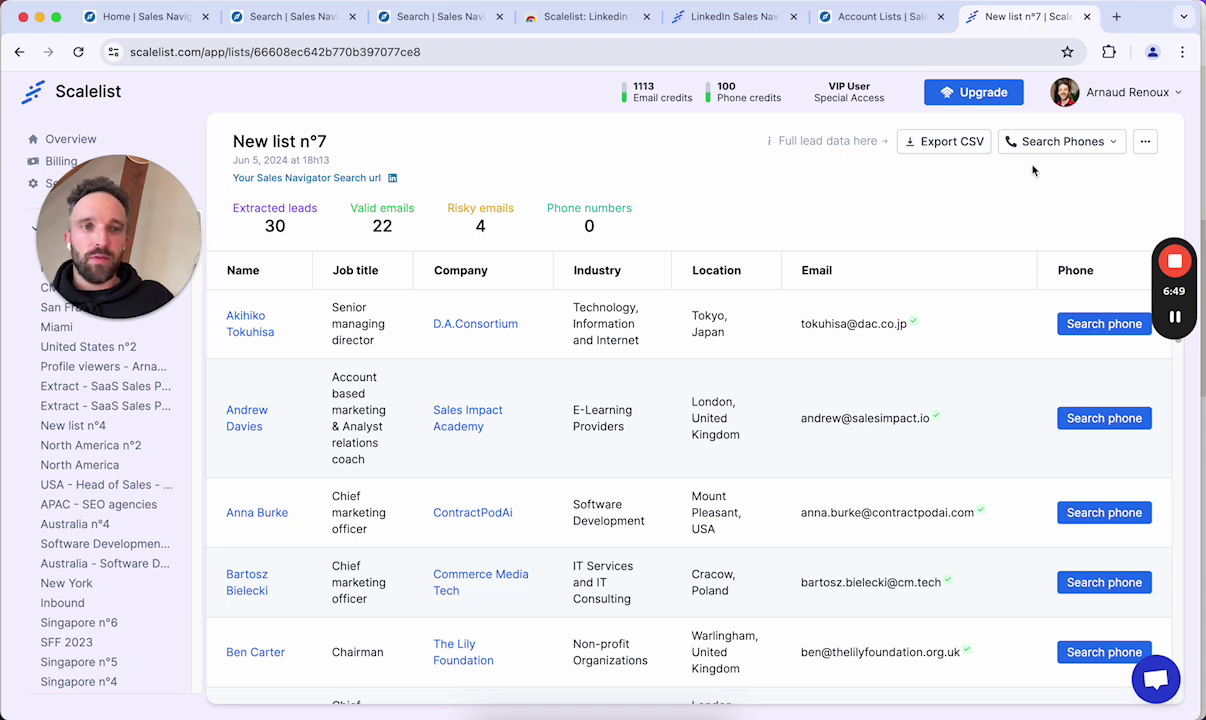
click(945, 145)
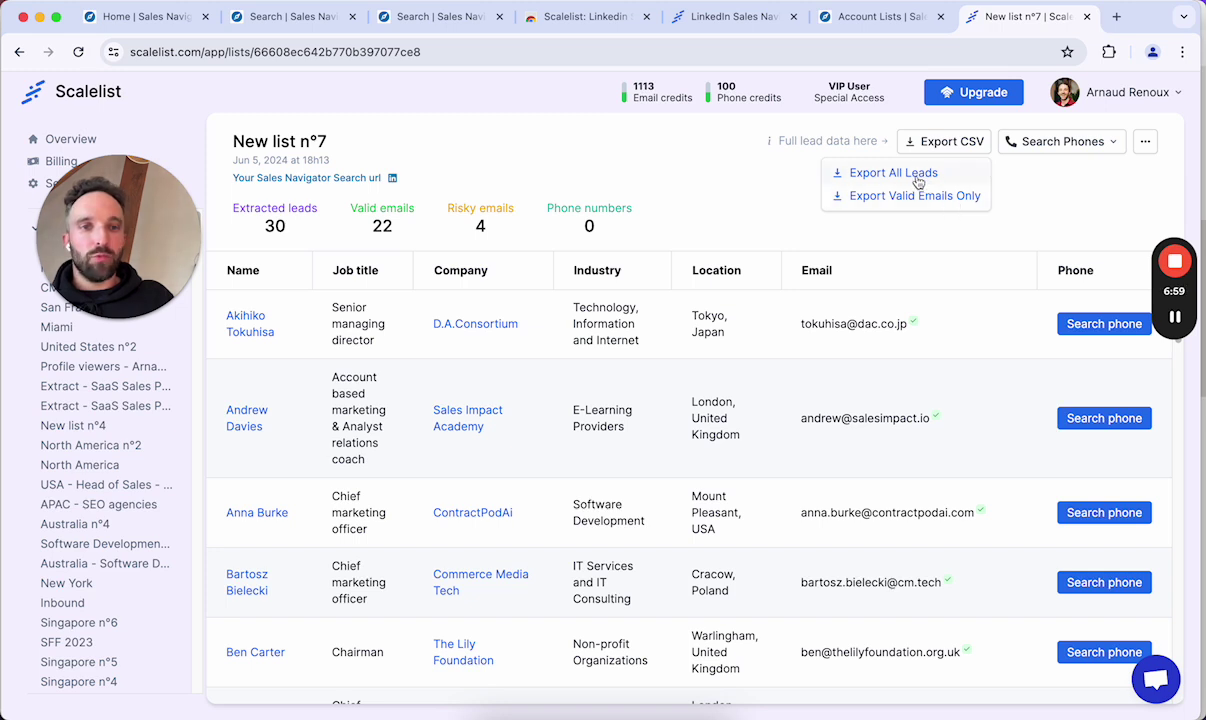
click(918, 182)
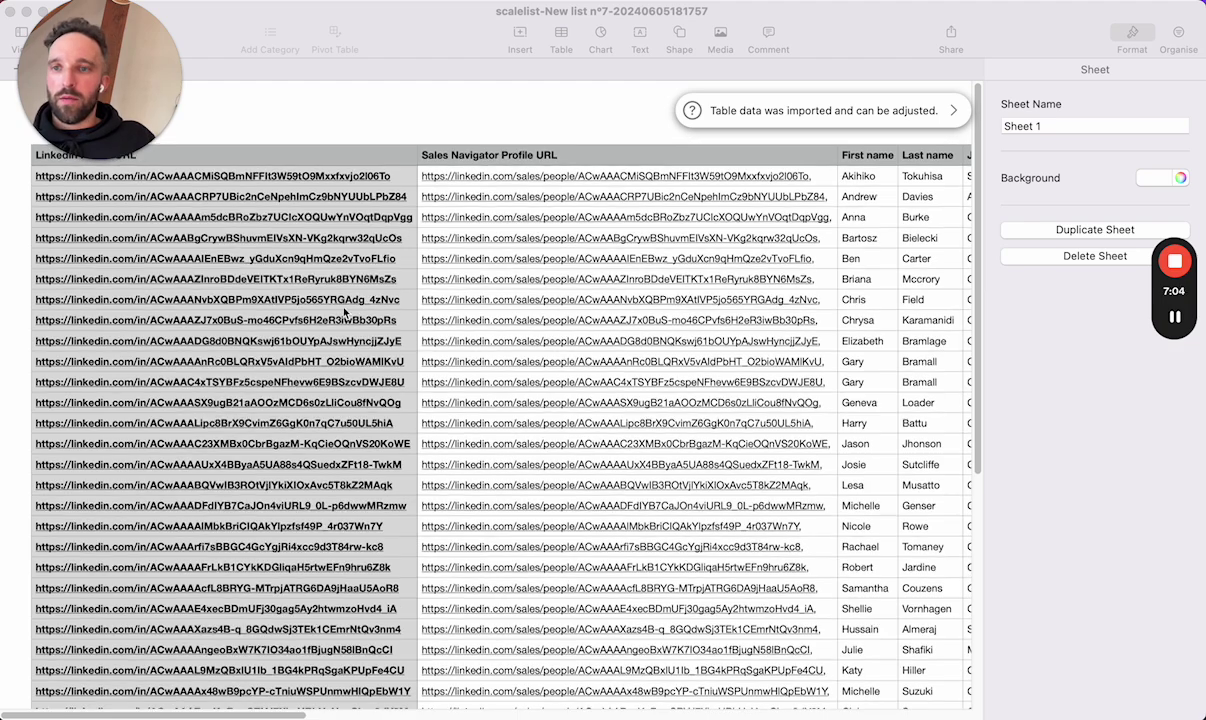
scroll(303, 234, up, 1)
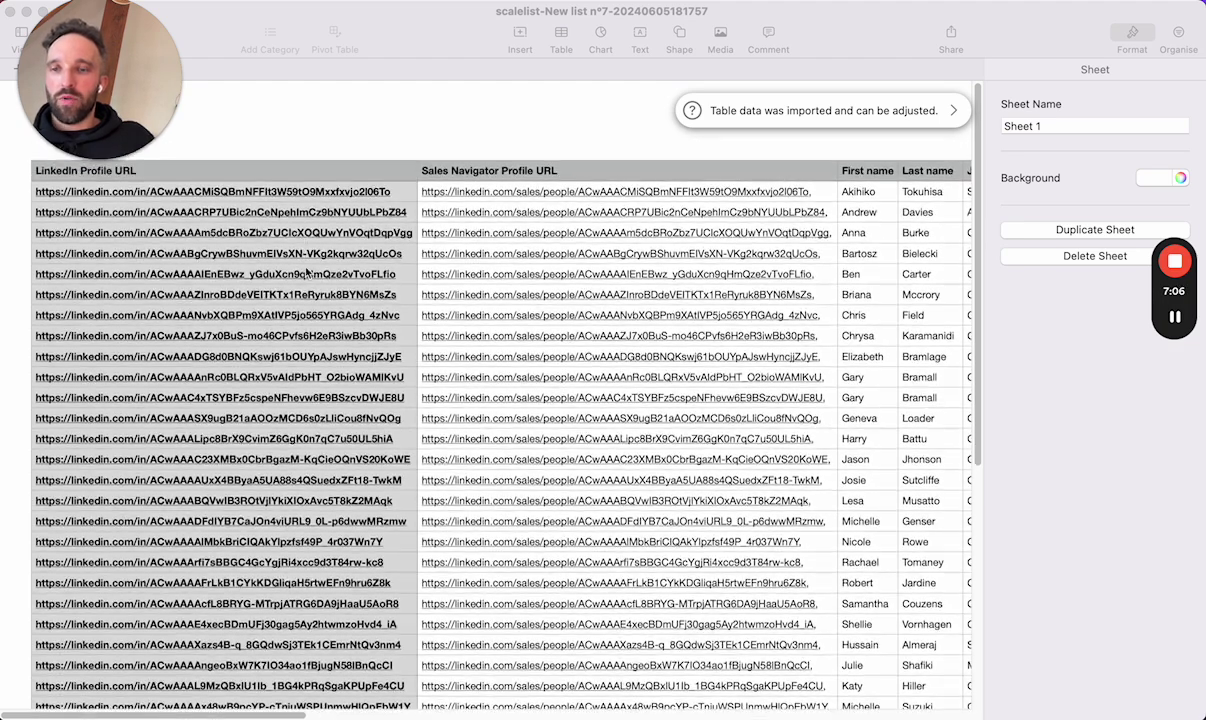
scroll(591, 330, down, 2)
scroll(581, 321, right, 2)
scroll(578, 290, right, 3)
scroll(573, 250, right, 5)
scroll(575, 260, right, 1)
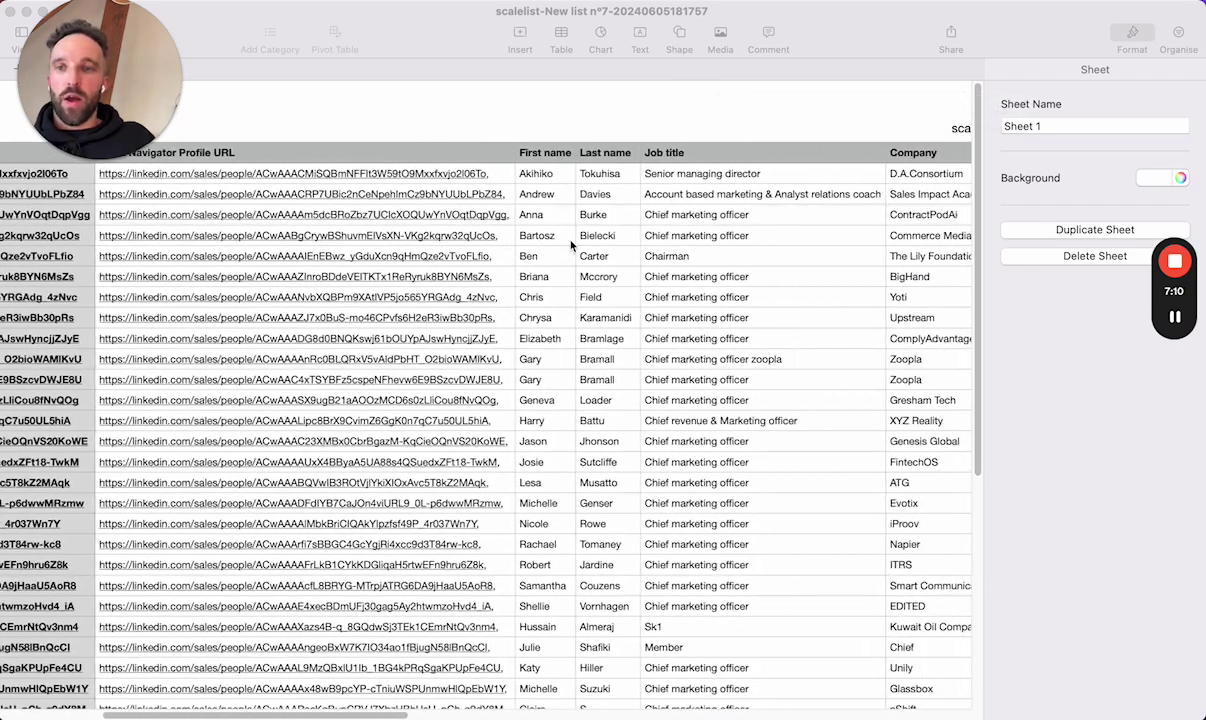
scroll(600, 300, right, 6)
scroll(315, 358, right, 2)
scroll(316, 355, right, 3)
scroll(316, 355, right, 2)
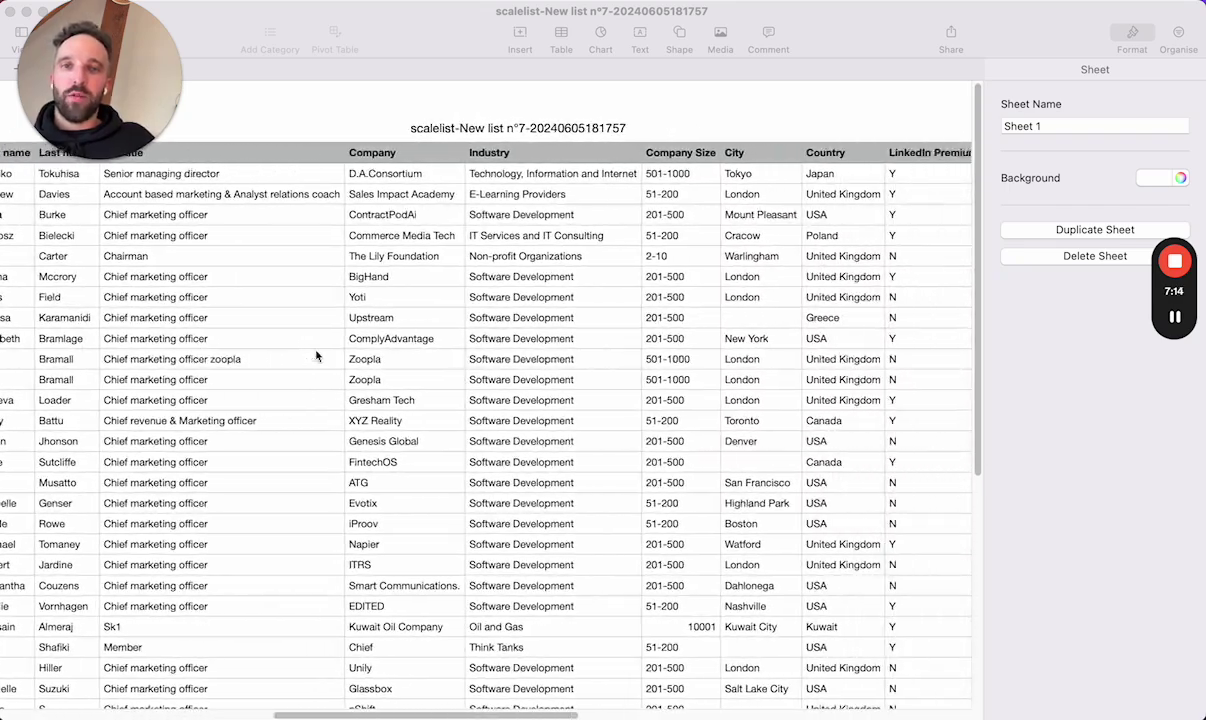
scroll(316, 355, right, 1)
scroll(316, 356, right, 5)
scroll(316, 355, right, 1)
scroll(316, 355, right, 3)
scroll(316, 355, right, 1)
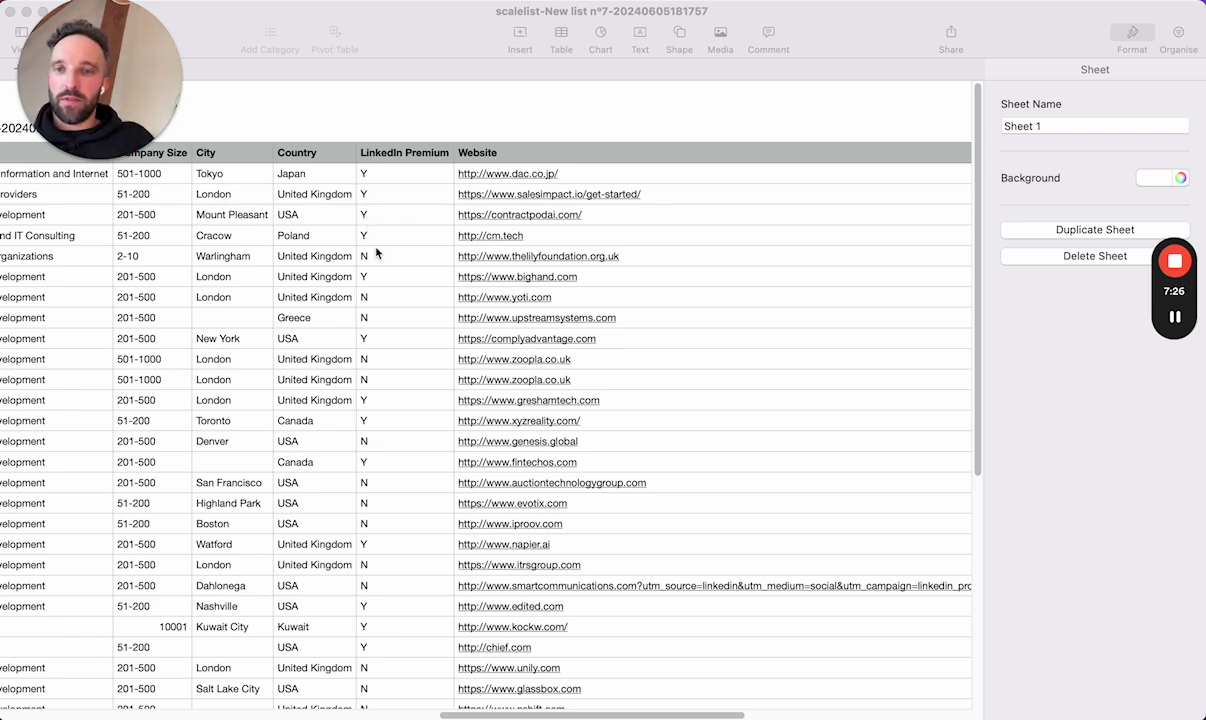
scroll(369, 262, right, 10)
scroll(342, 213, right, 3)
scroll(760, 383, right, 5)
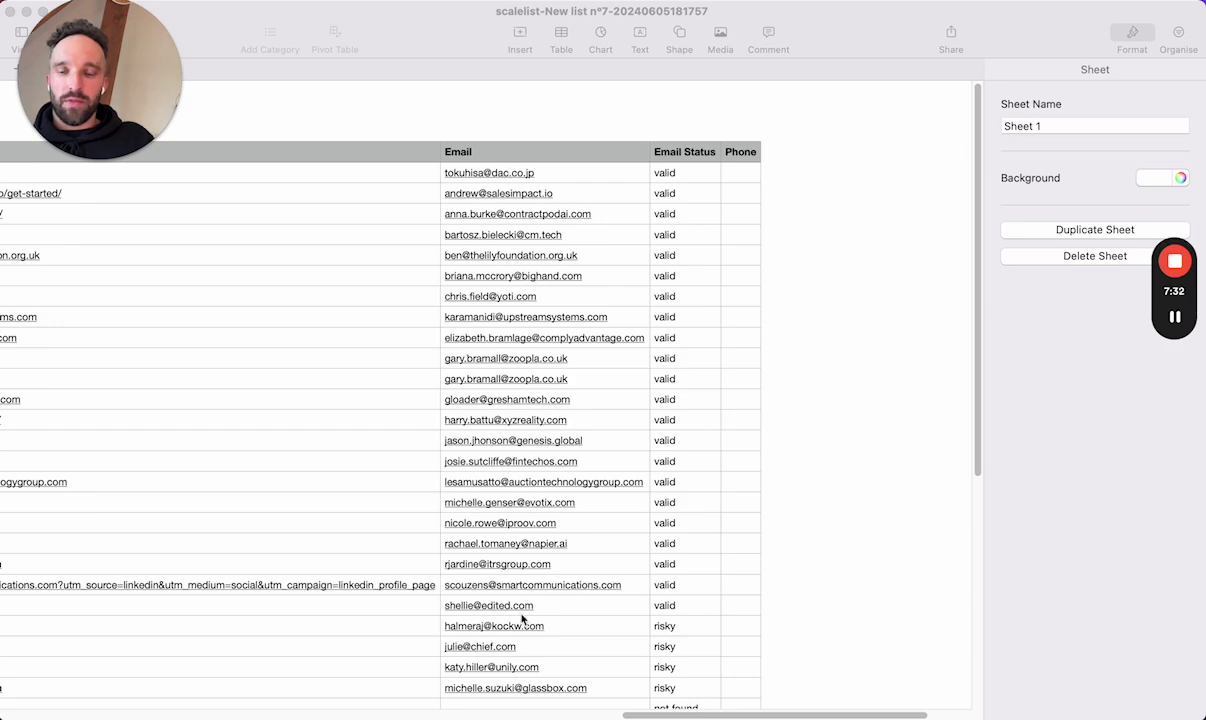
scroll(574, 153, down, 1)
scroll(710, 89, down, 4)
scroll(698, 116, up, 4)
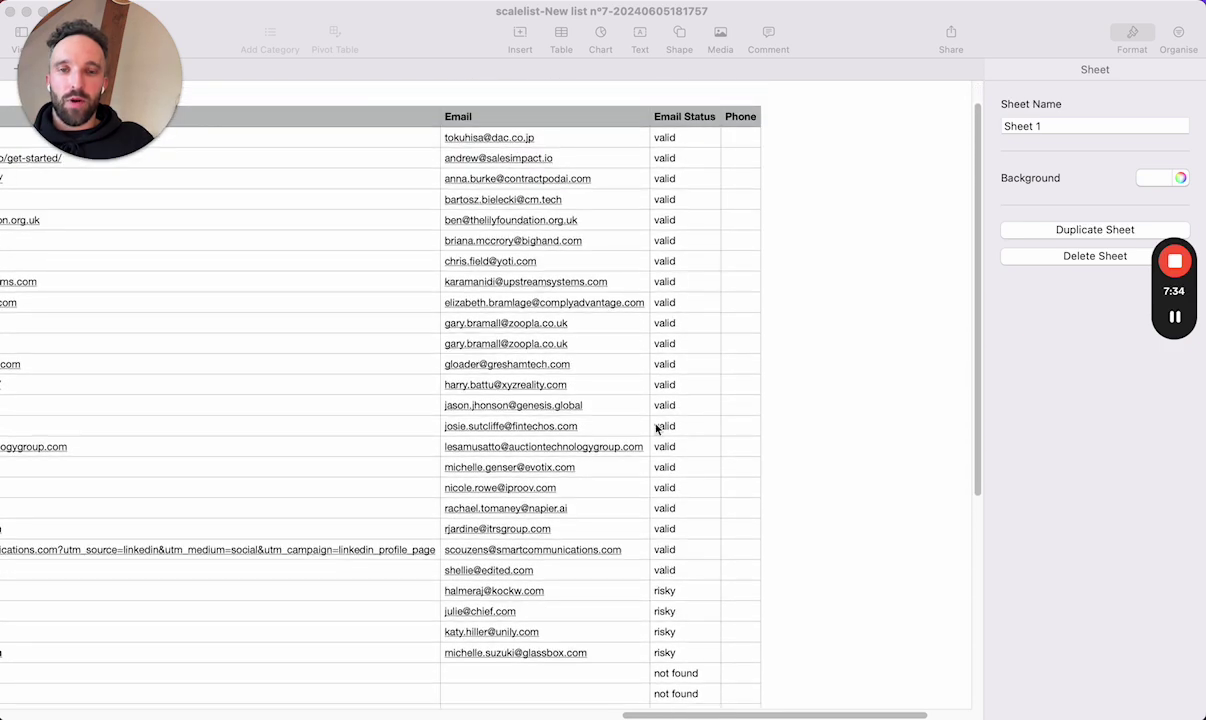
scroll(467, 475, left, 5)
scroll(467, 472, left, 1)
scroll(468, 470, left, 15)
scroll(468, 469, left, 3)
scroll(467, 470, left, 6)
scroll(467, 470, left, 3)
scroll(467, 470, left, 8)
scroll(468, 469, right, 3)
scroll(468, 469, left, 5)
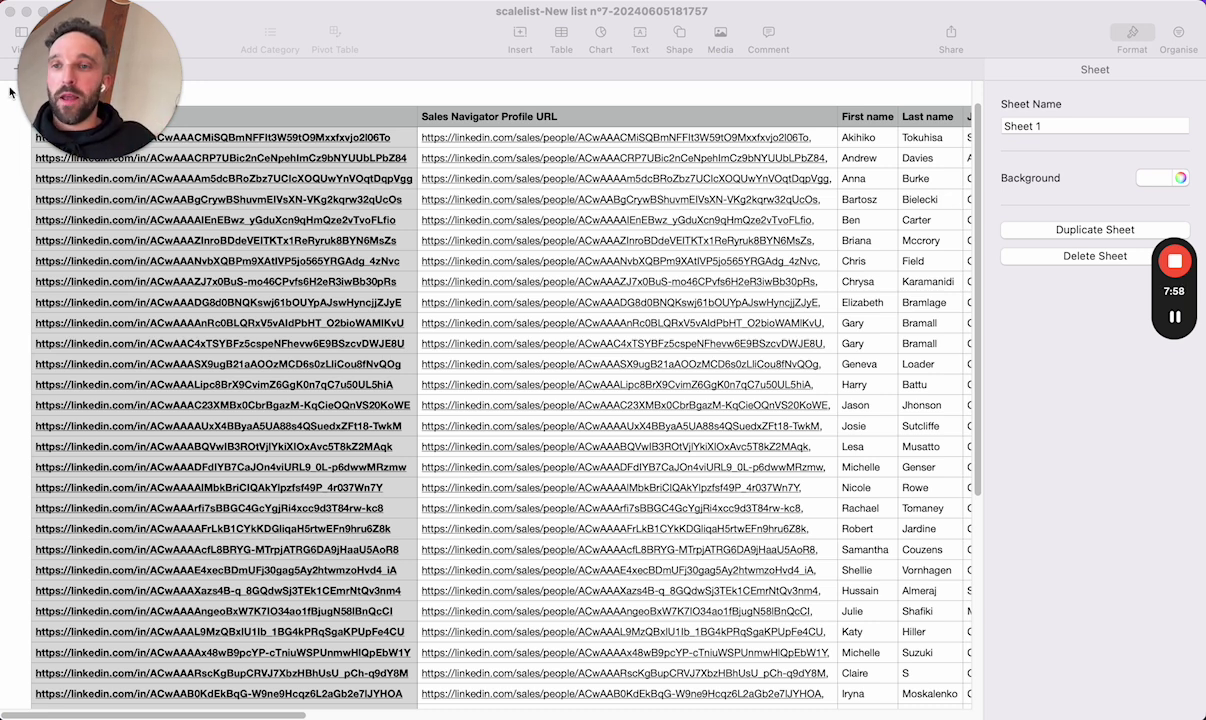
mouse_move(95, 80)
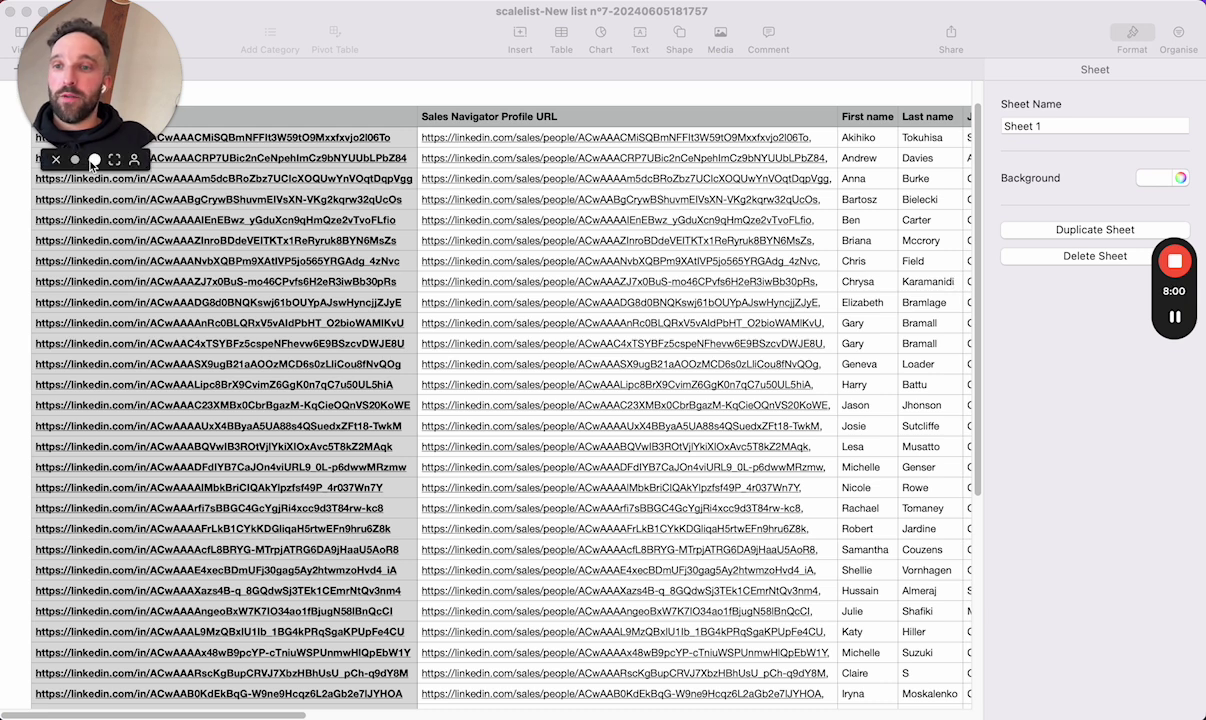
click(93, 160)
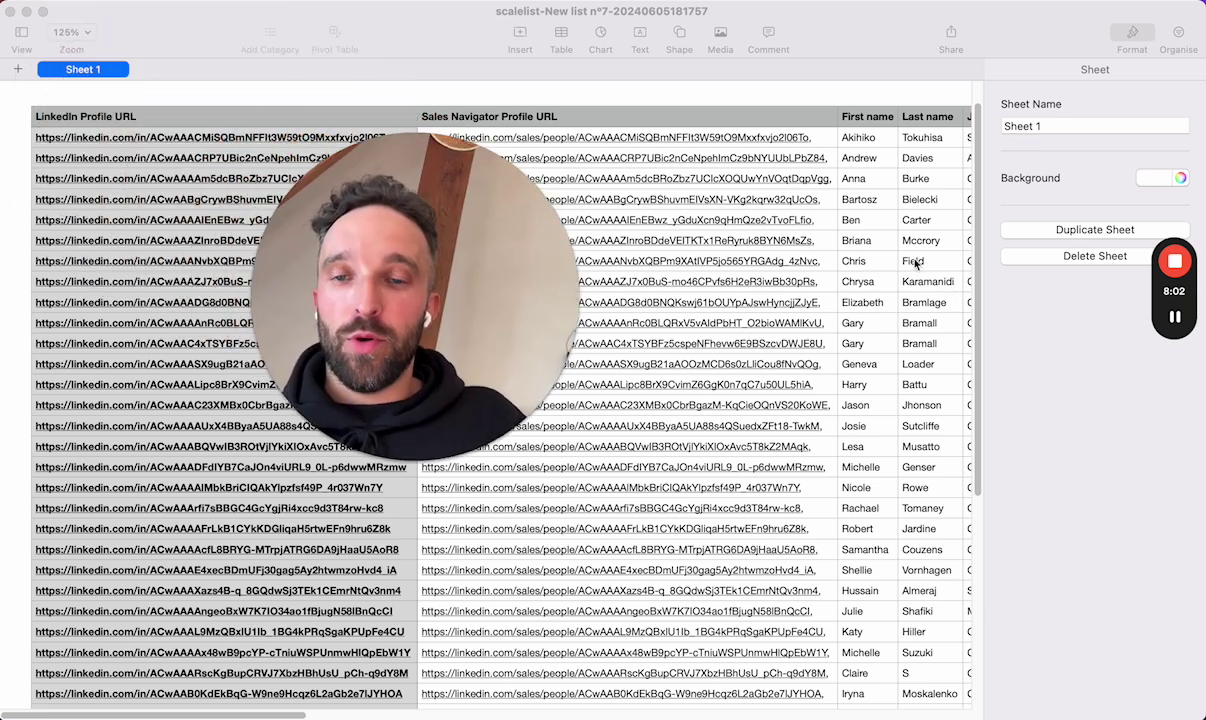